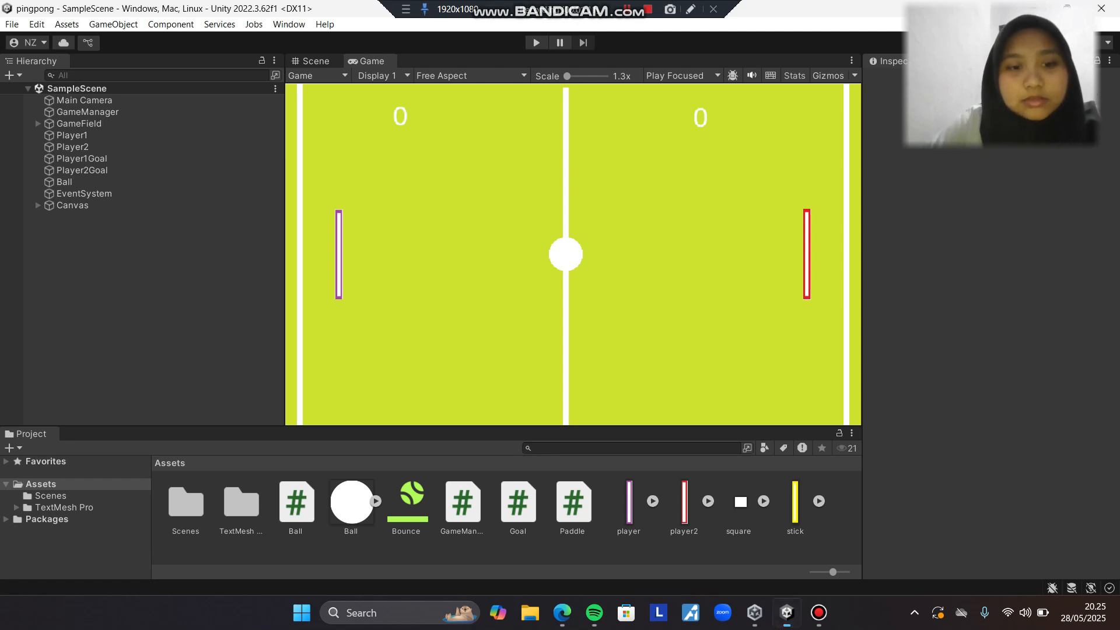
pyautogui.moveTo(432, 426); pyautogui.dragTo(432, 358)
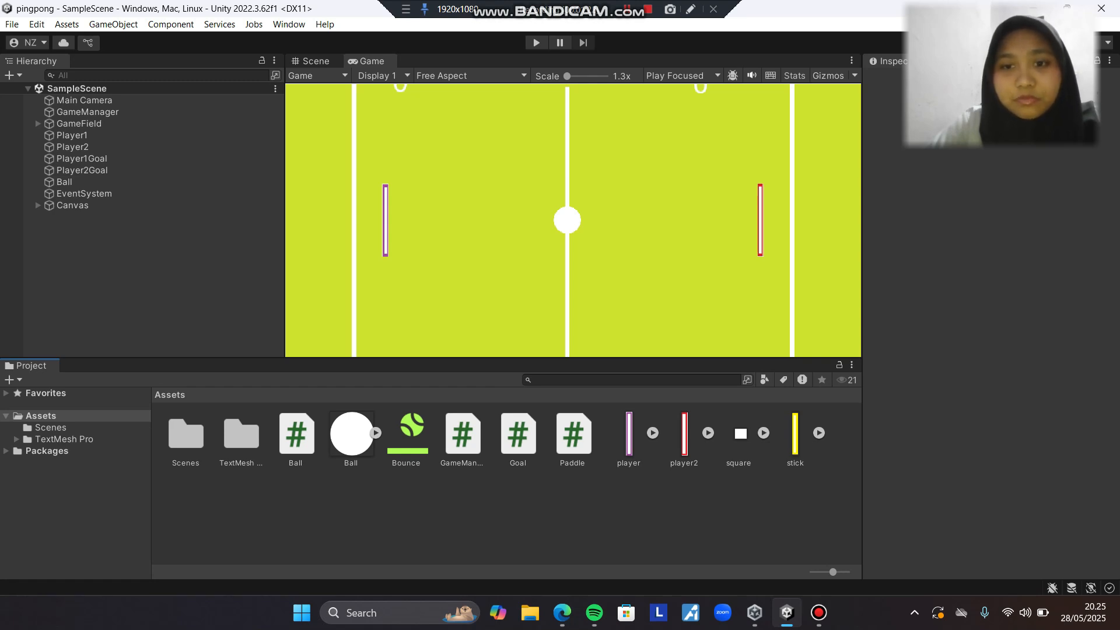
pyautogui.moveTo(573, 358); pyautogui.dragTo(573, 419)
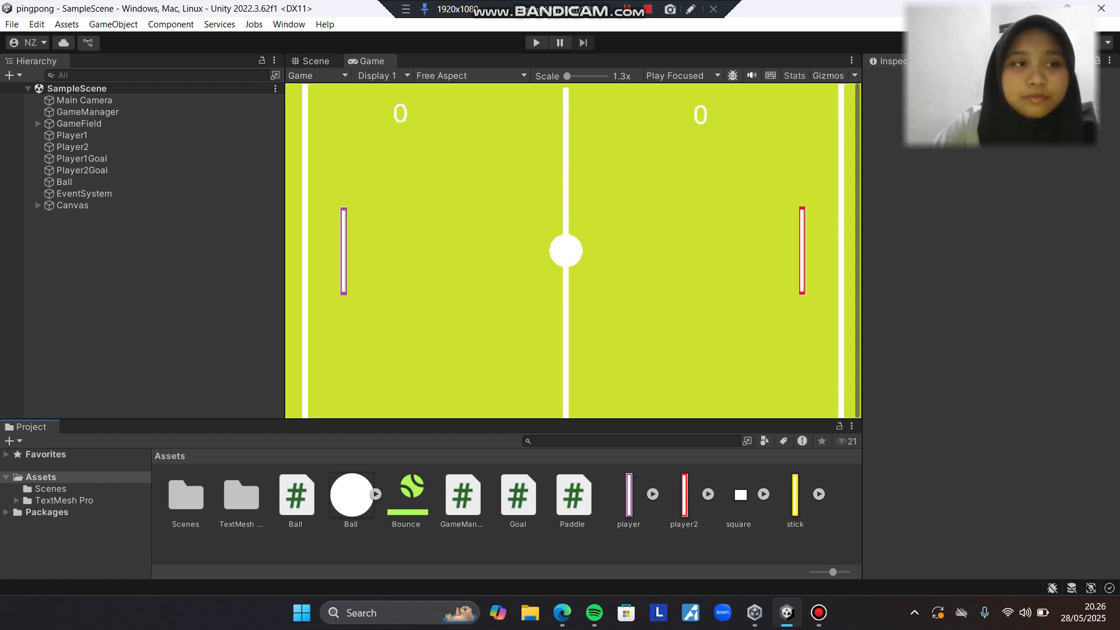
# Select the Main Camera and examine its camera settings, including the available projection types
pyautogui.click(84, 100)
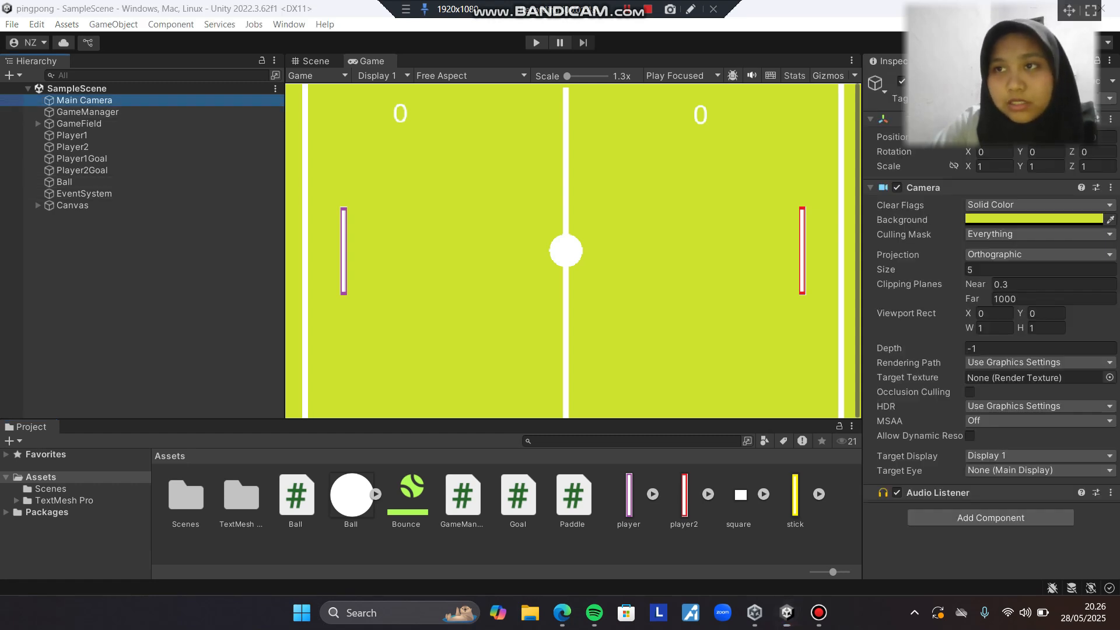
pyautogui.moveTo(1069, 11); pyautogui.dragTo(330, 29)
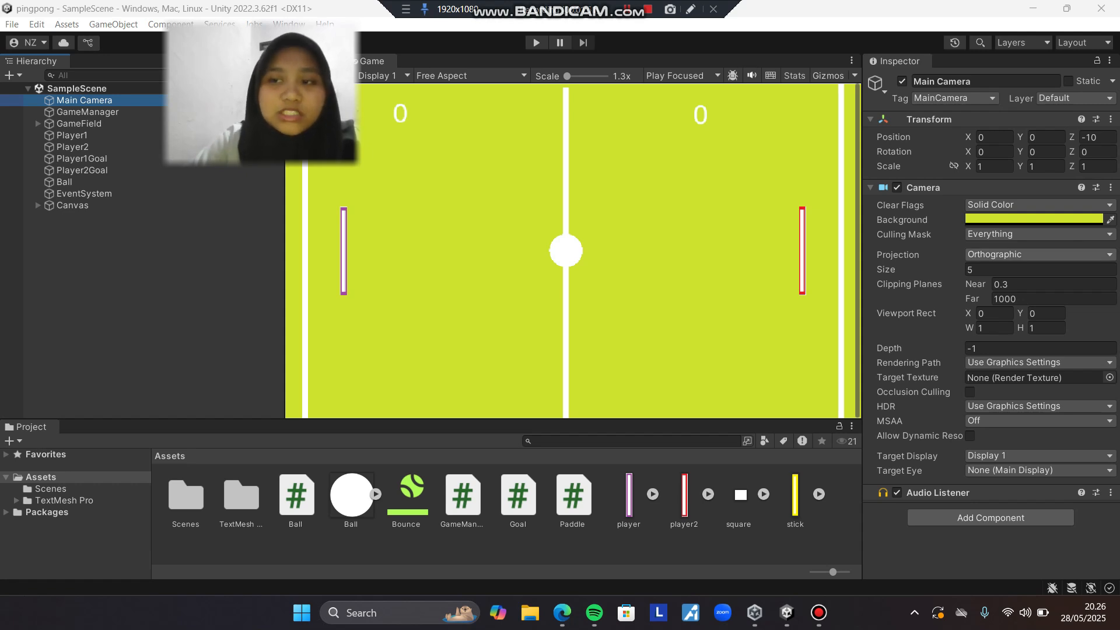
pyautogui.click(1040, 255)
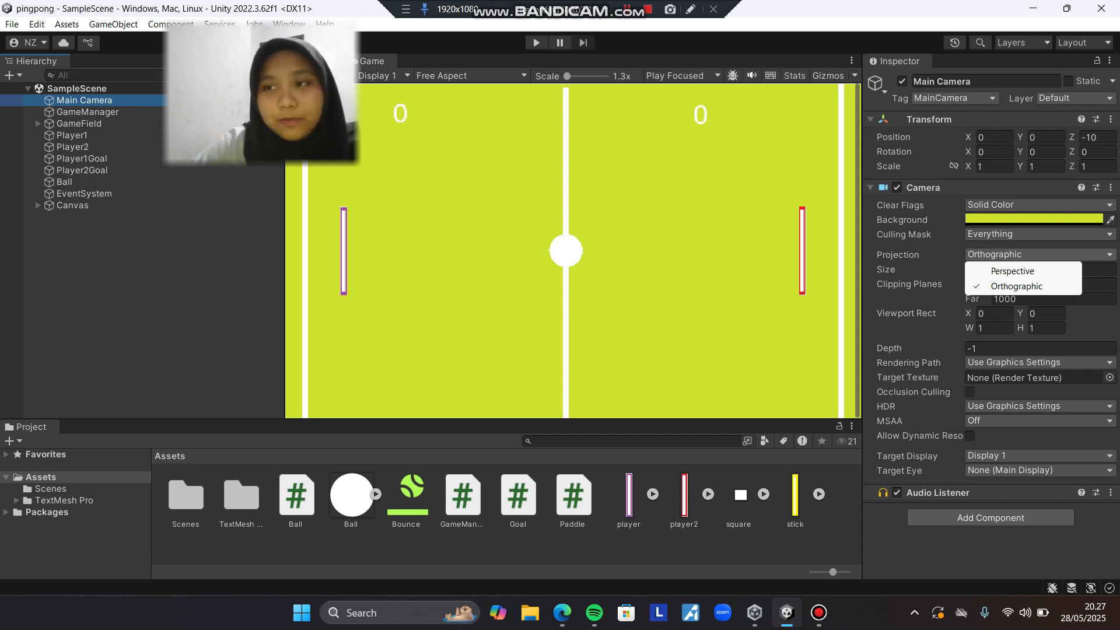
pyautogui.click(1040, 255)
pyautogui.click(1040, 255)
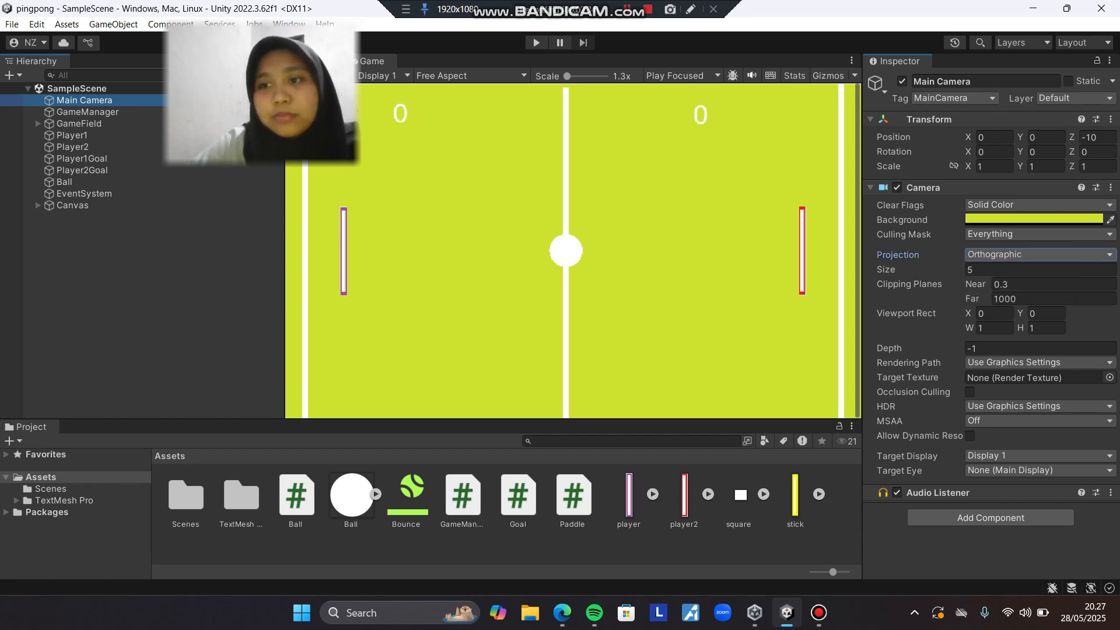
pyautogui.rightClick(1041, 255)
pyautogui.click(1041, 235)
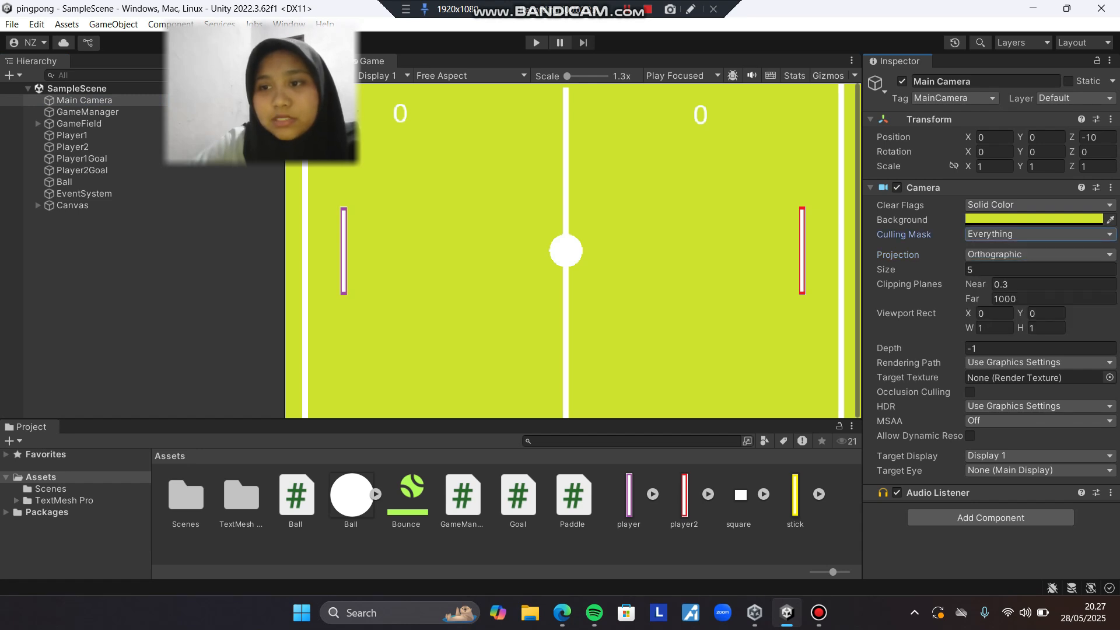
# Change the Main Camera's background colour to green 2EE235
pyautogui.click(1040, 219)
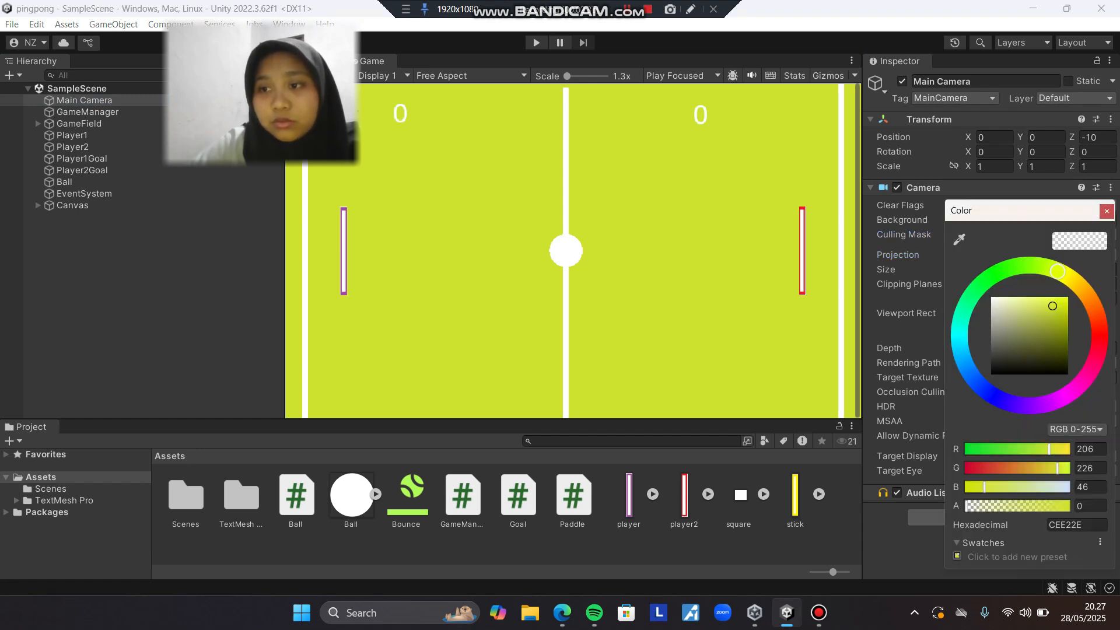
pyautogui.moveTo(1058, 271); pyautogui.dragTo(993, 277)
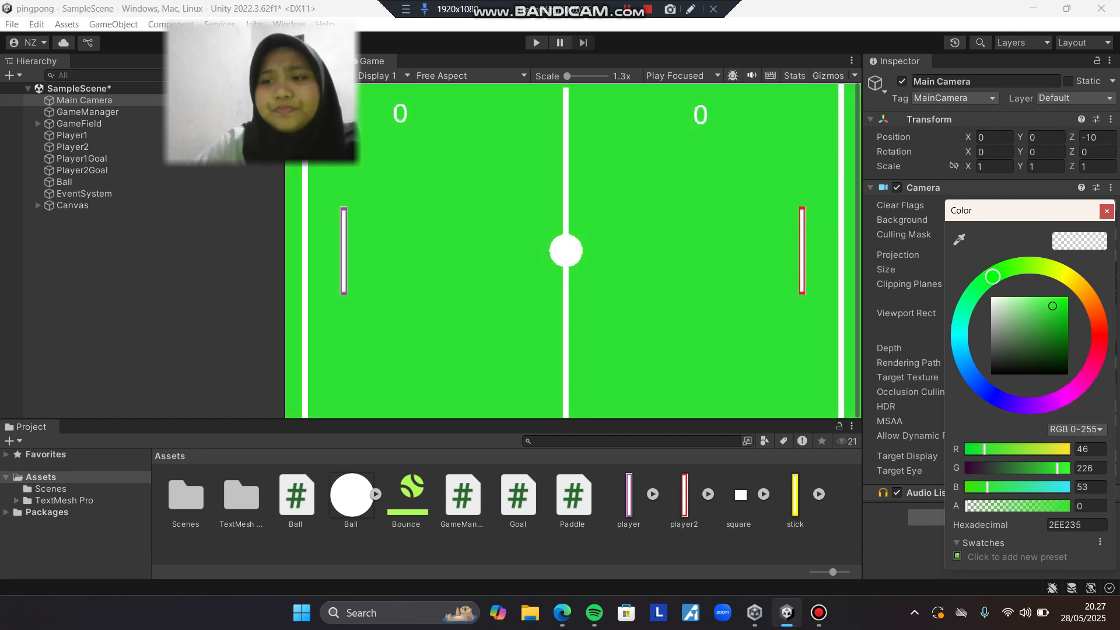
pyautogui.click(1107, 211)
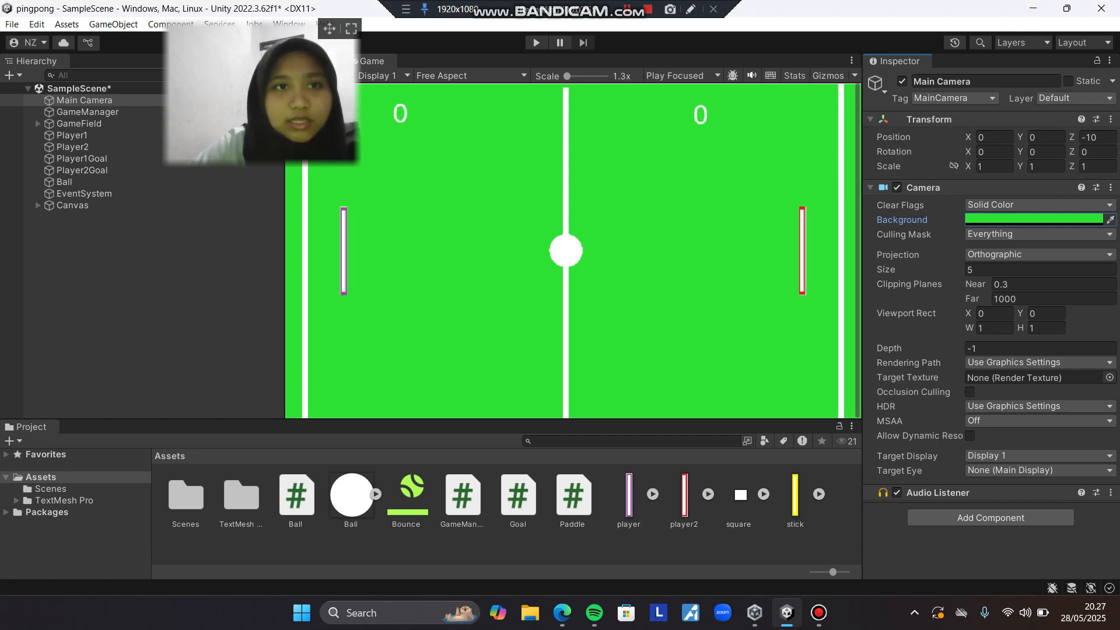
pyautogui.moveTo(329, 28); pyautogui.dragTo(909, 23)
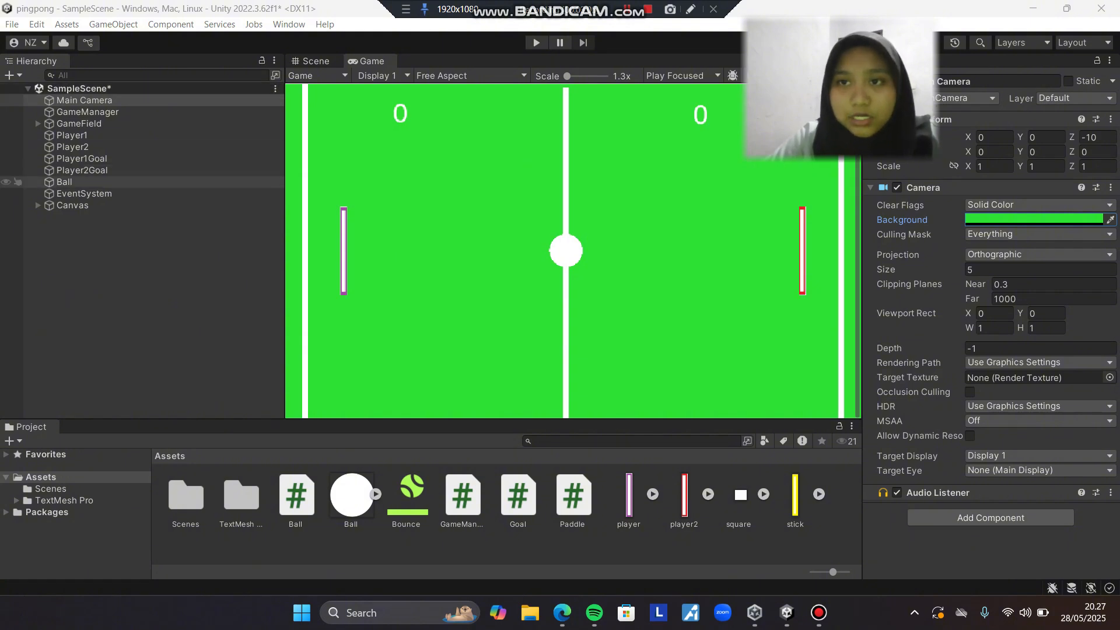
# Examine the sprite, collider, rigidbody and Paddle script settings of Player1 and Player2
pyautogui.click(72, 135)
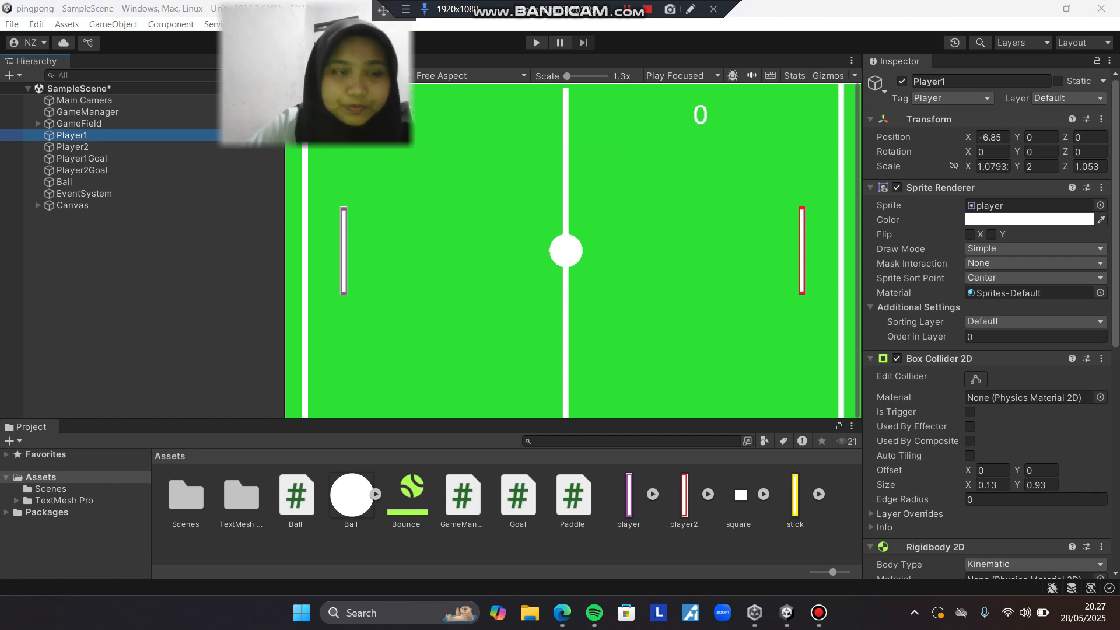
pyautogui.scroll(-3, 992, 321)
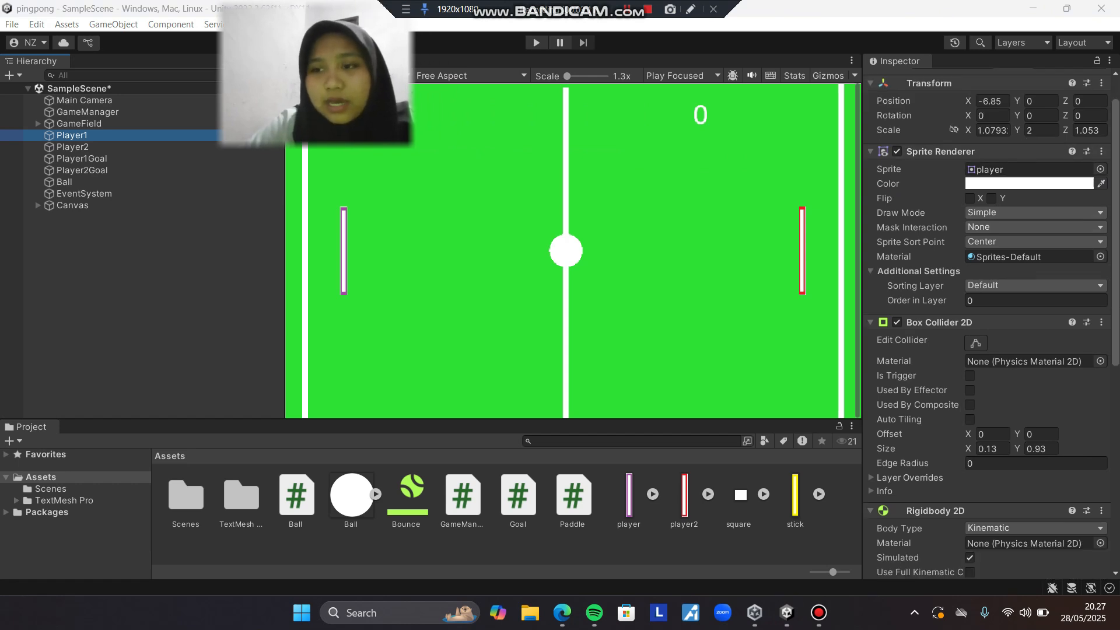
pyautogui.scroll(-4, 992, 321)
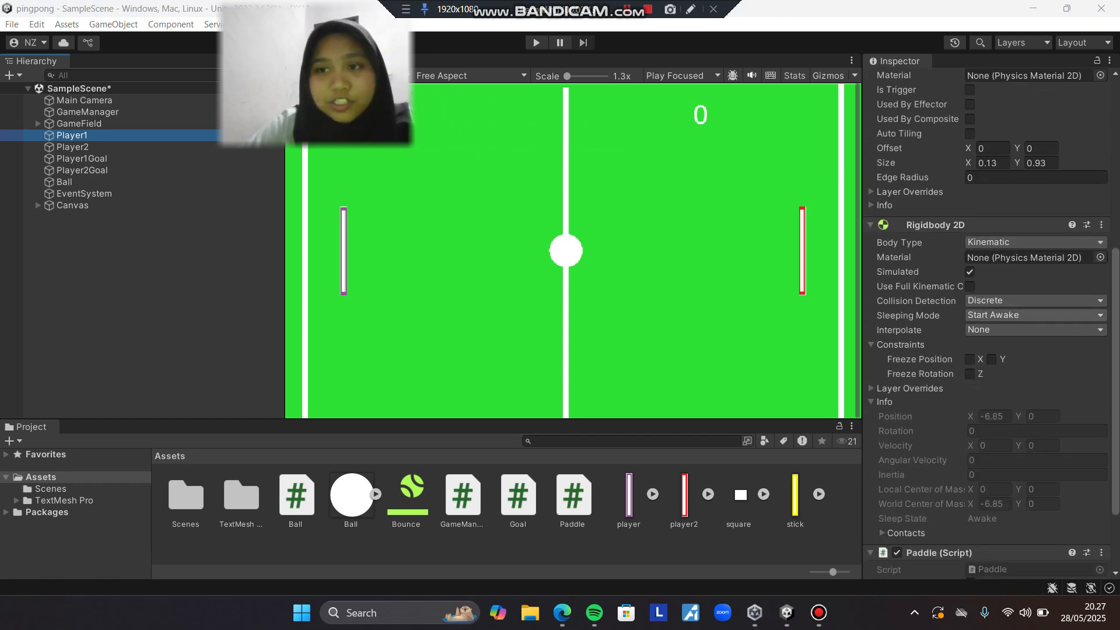
pyautogui.scroll(-5, 992, 321)
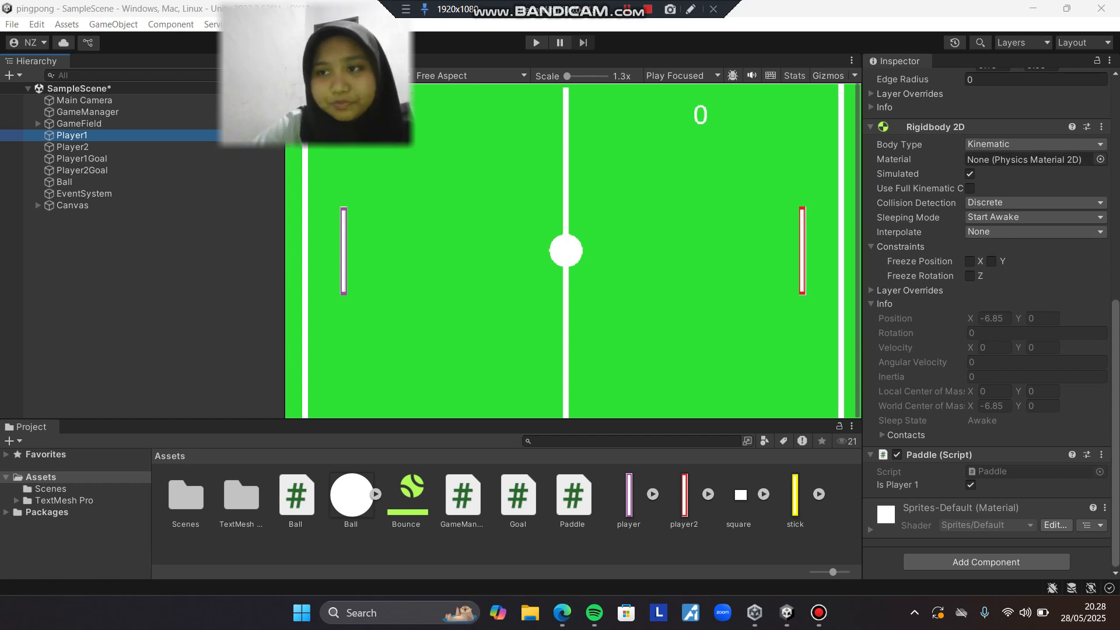
pyautogui.scroll(1, 1015, 231)
pyautogui.scroll(-1, 1015, 230)
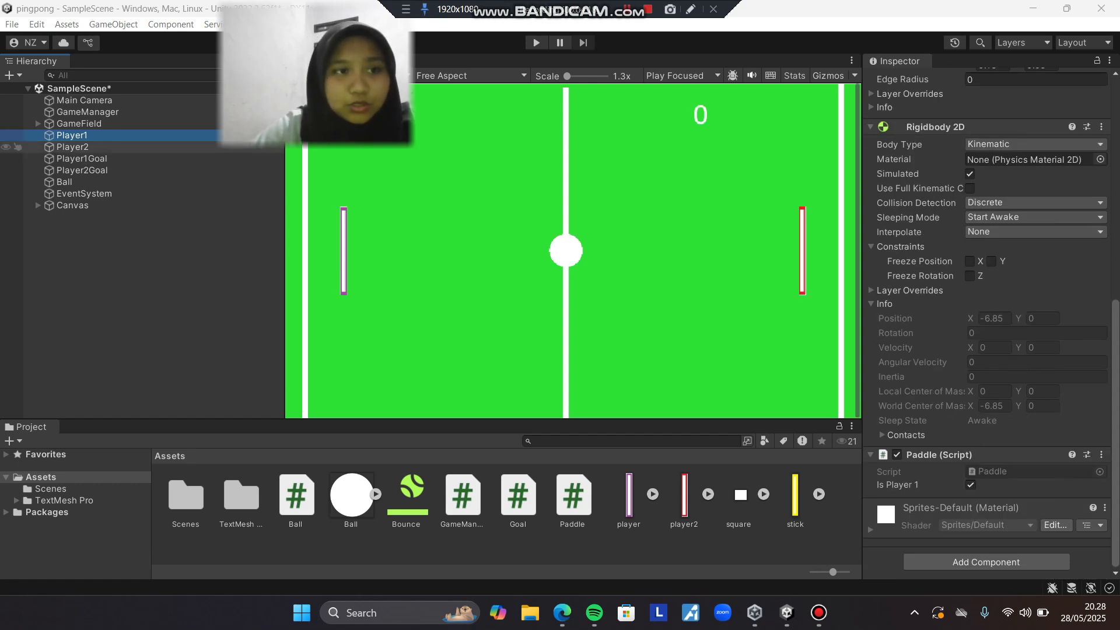
pyautogui.click(72, 146)
pyautogui.scroll(-1, 986, 321)
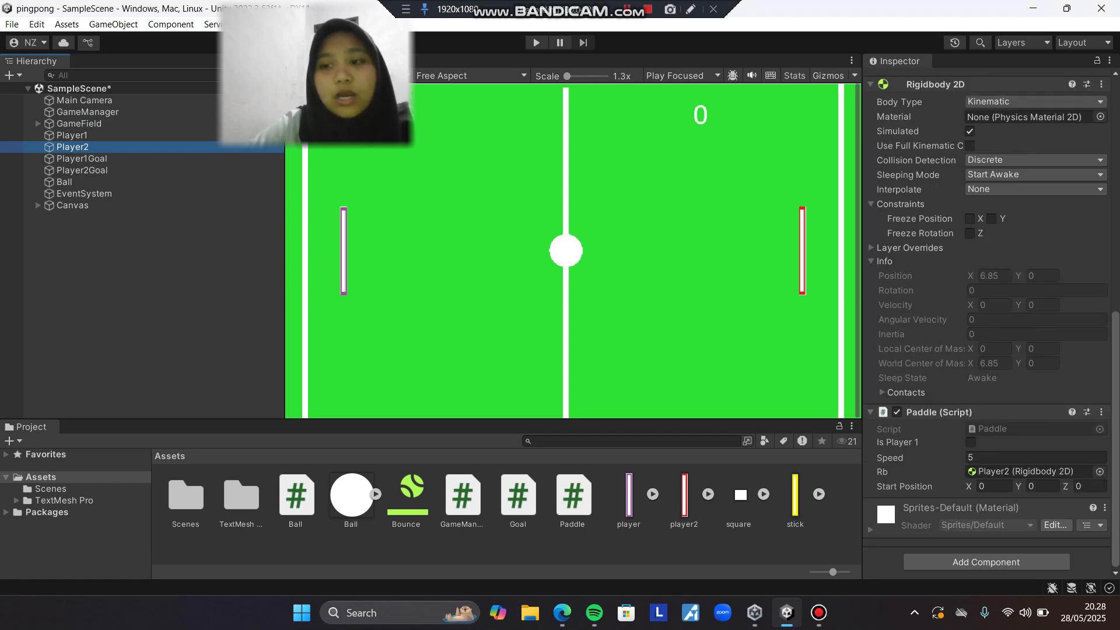
pyautogui.scroll(5, 992, 321)
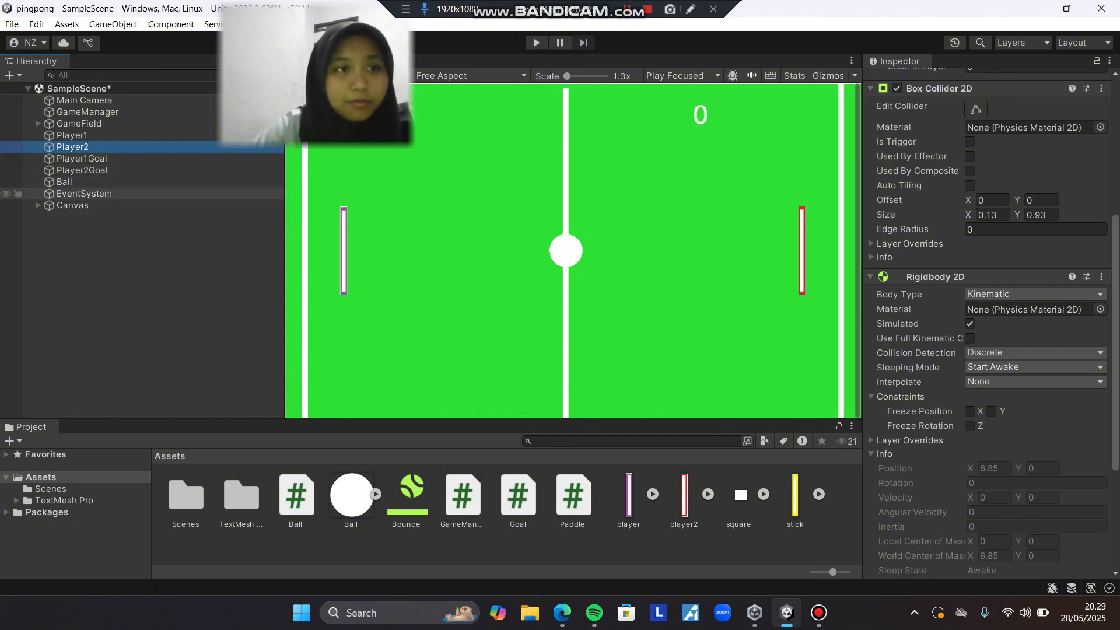
# Select the Ball and look through its component settings
pyautogui.click(64, 183)
pyautogui.scroll(-3, 992, 321)
pyautogui.scroll(8, 992, 321)
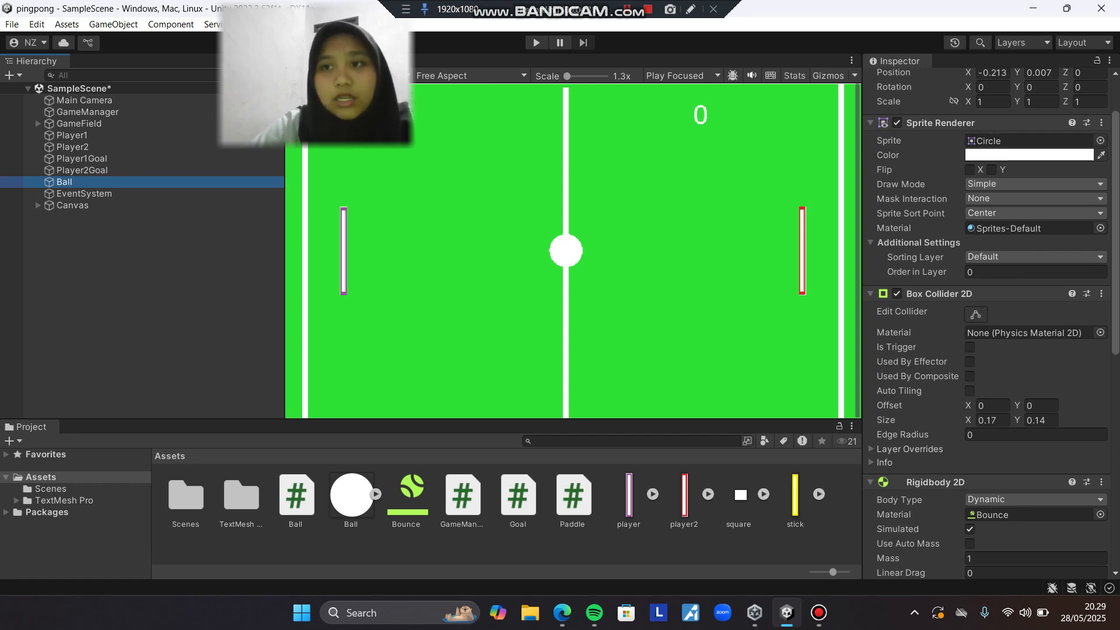
# Try a tan colour (D5BB6F) on the Ball's sprite and set it back to white
pyautogui.click(1030, 154)
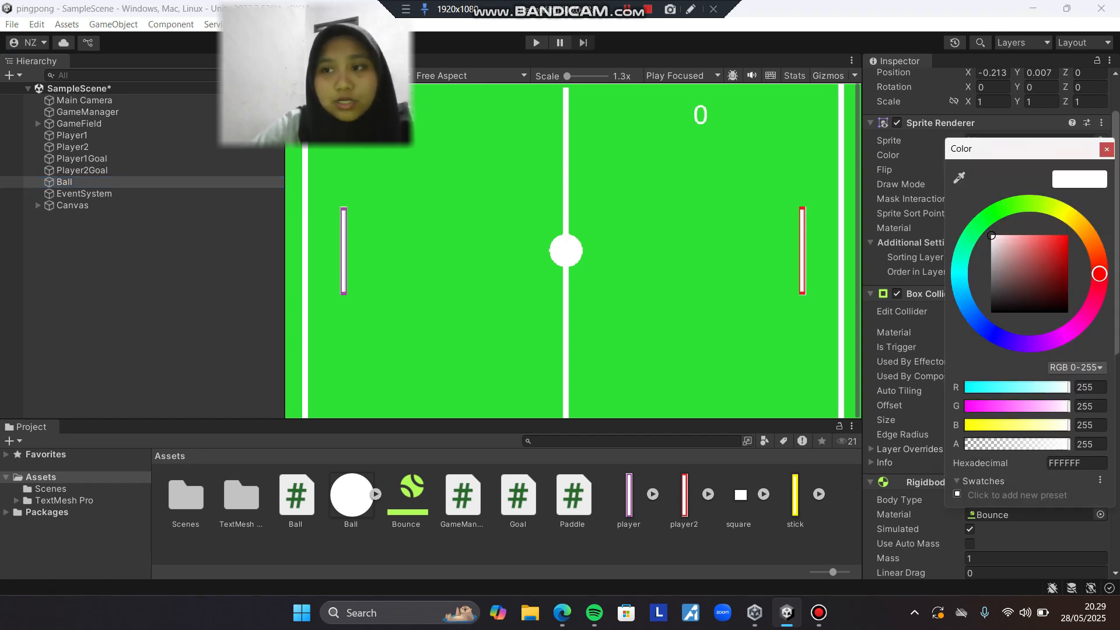
pyautogui.moveTo(999, 240)
pyautogui.mouseDown()
pyautogui.moveTo(1062, 250)
pyautogui.moveTo(995, 245)
pyautogui.moveTo(1059, 244)
pyautogui.moveTo(1028, 248)
pyautogui.mouseUp()
pyautogui.moveTo(1099, 275)
pyautogui.mouseDown()
pyautogui.moveTo(1051, 208)
pyautogui.moveTo(1080, 225)
pyautogui.mouseUp()
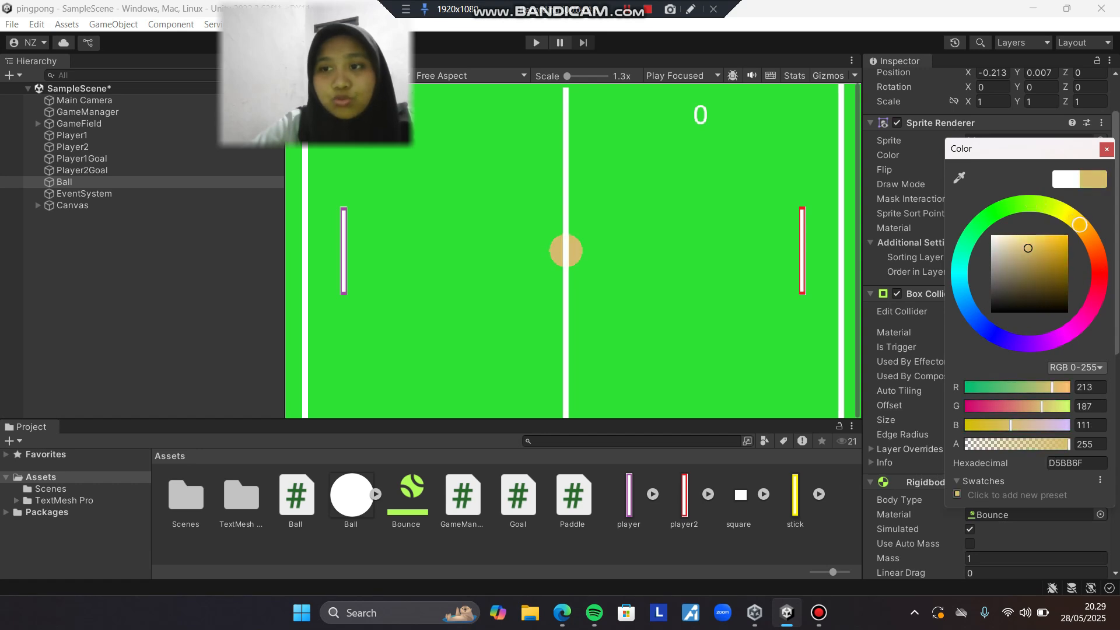
pyautogui.click(992, 236)
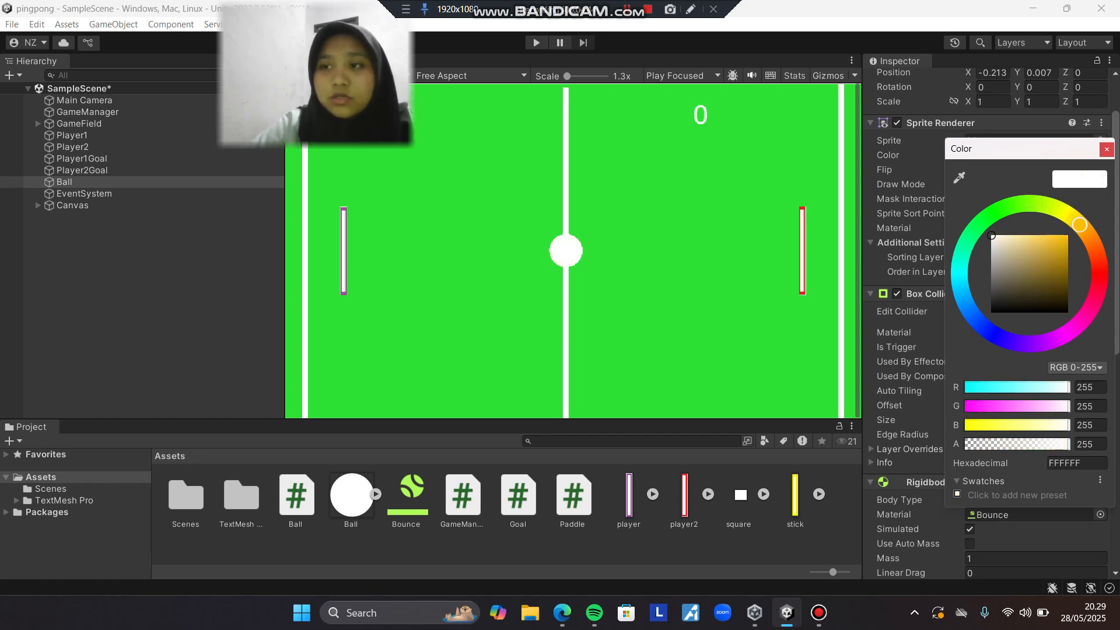
pyautogui.click(1107, 149)
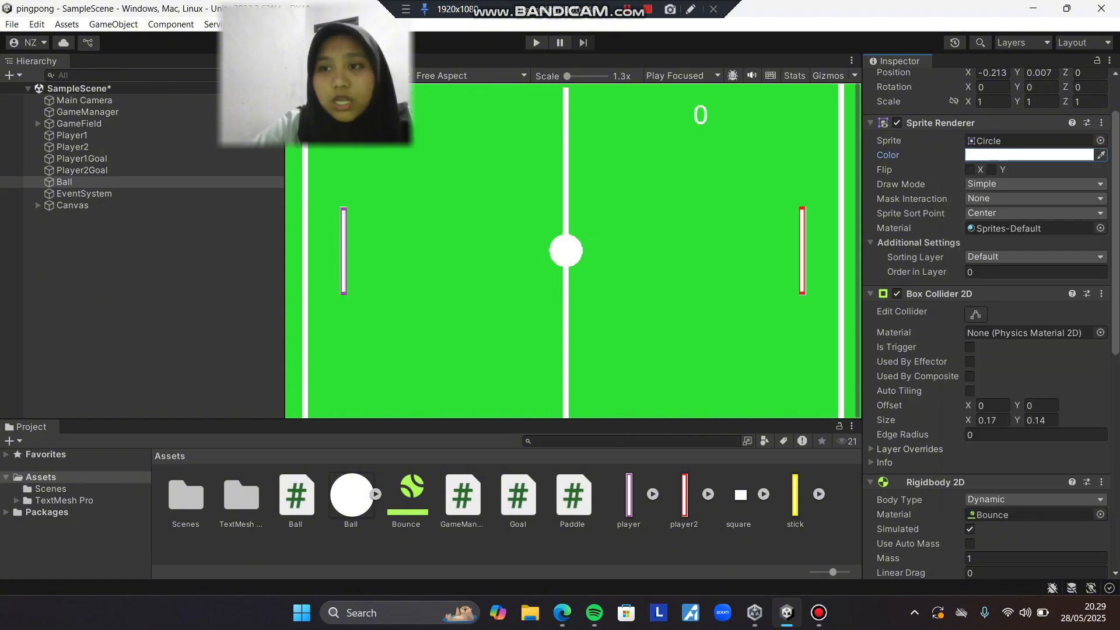
# Examine the Ball's collider and Rigidbody 2D settings and inspect its assigned Bounce physics material
pyautogui.scroll(-4, 986, 321)
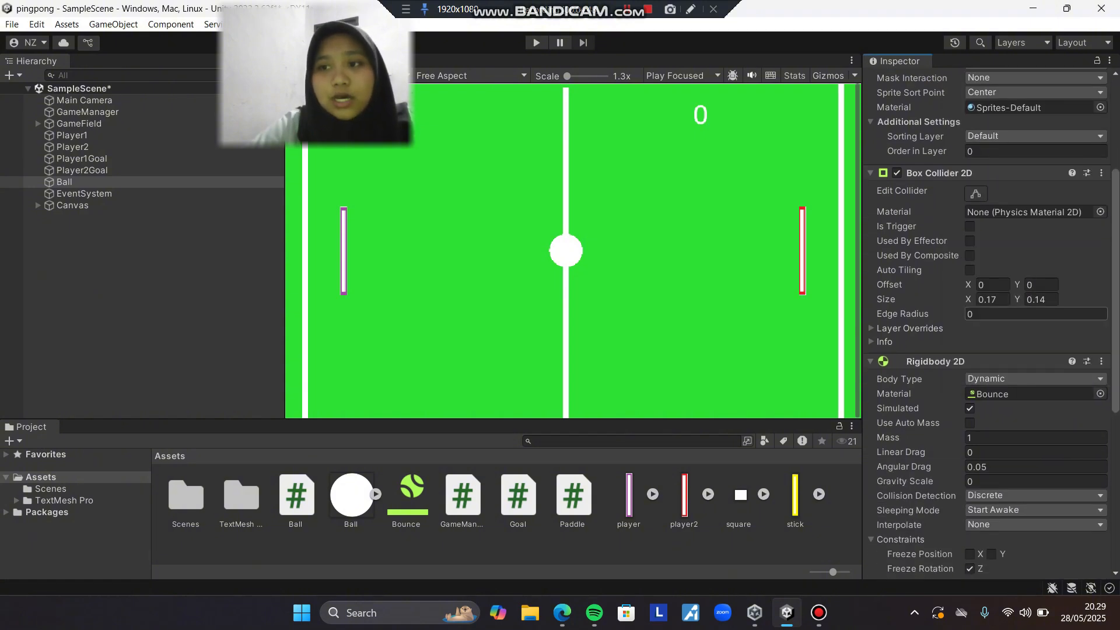
pyautogui.scroll(-7, 986, 321)
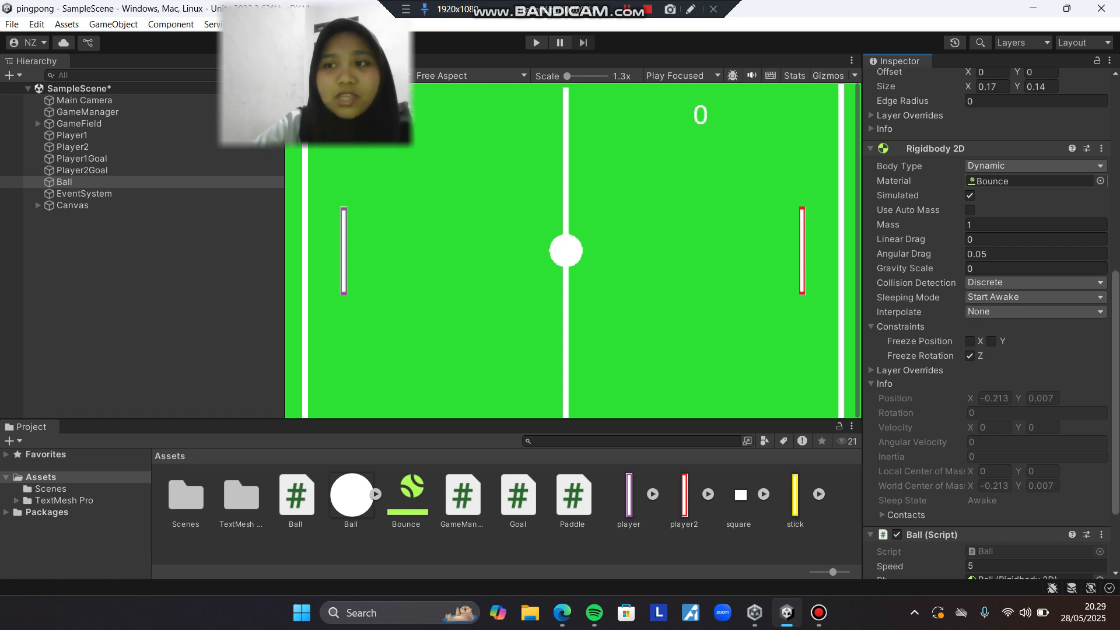
pyautogui.click(1030, 181)
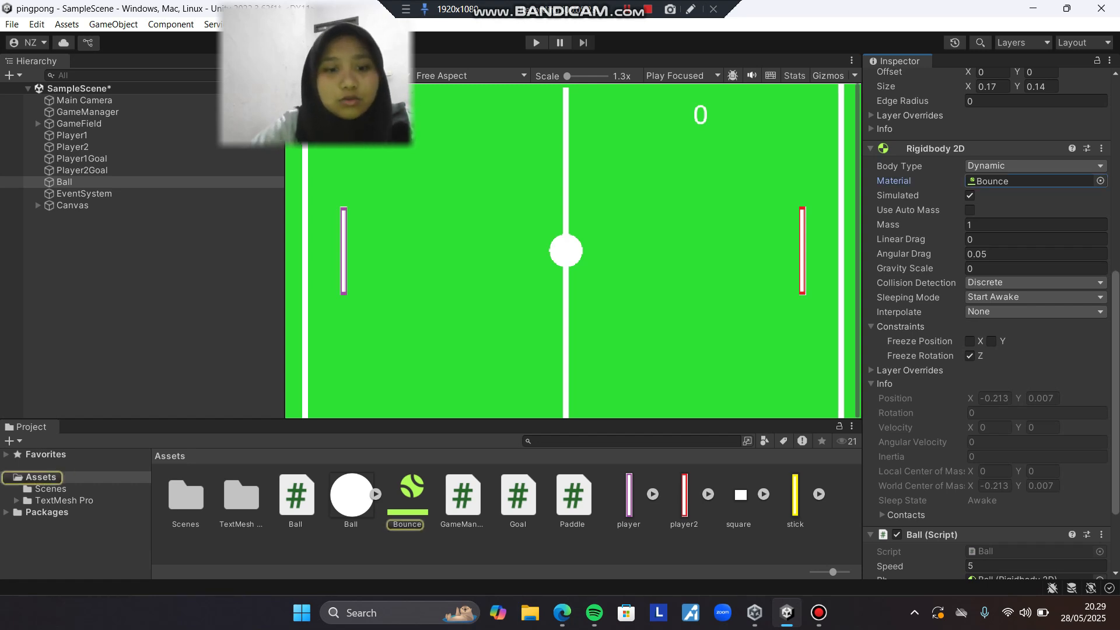
pyautogui.click(408, 495)
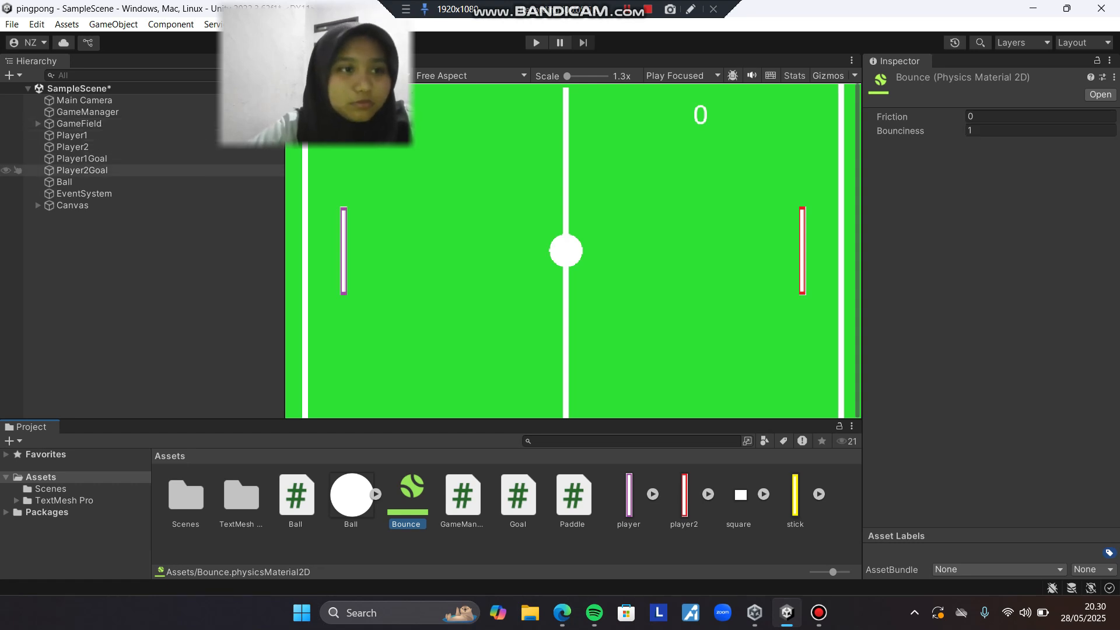
# Examine the transform, trigger collider and Goal script settings of Player1Goal and Player2Goal
pyautogui.click(82, 159)
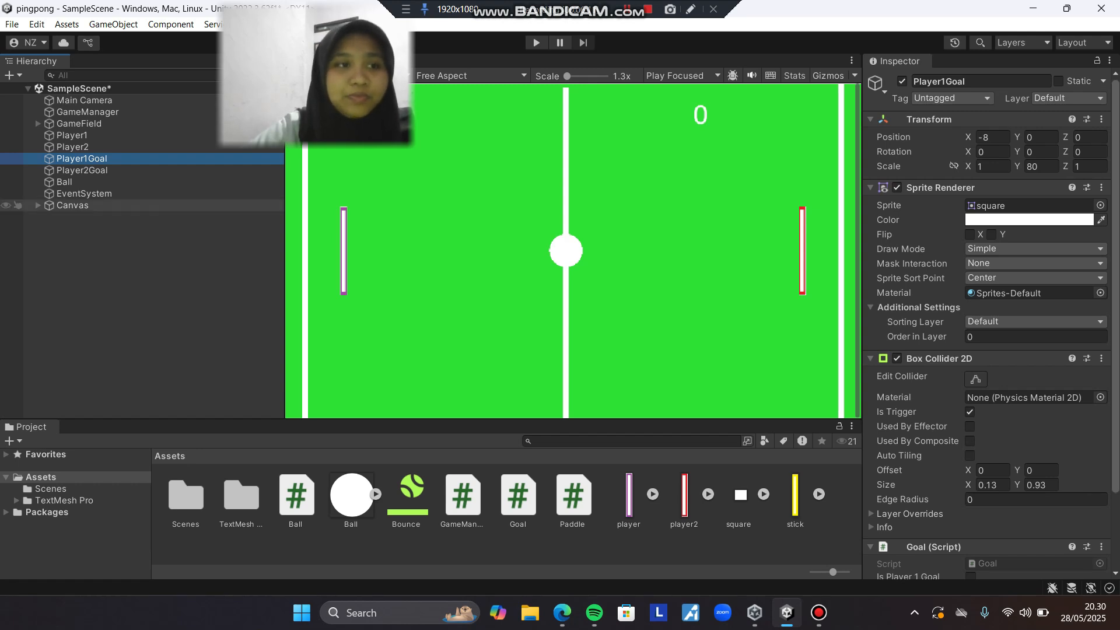
pyautogui.click(82, 170)
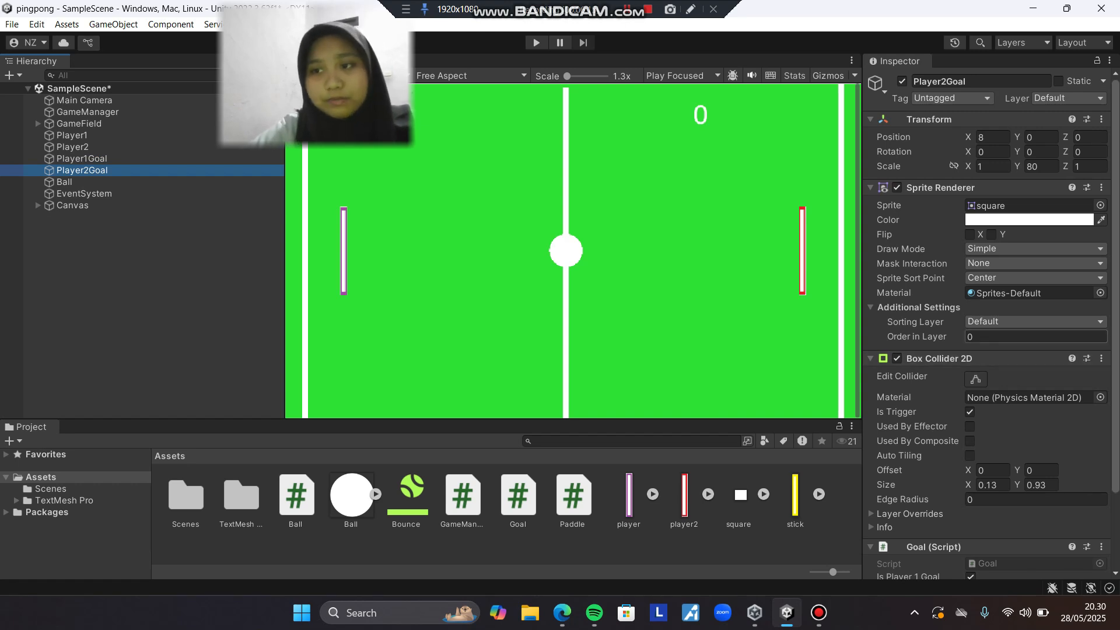
pyautogui.scroll(-3, 992, 321)
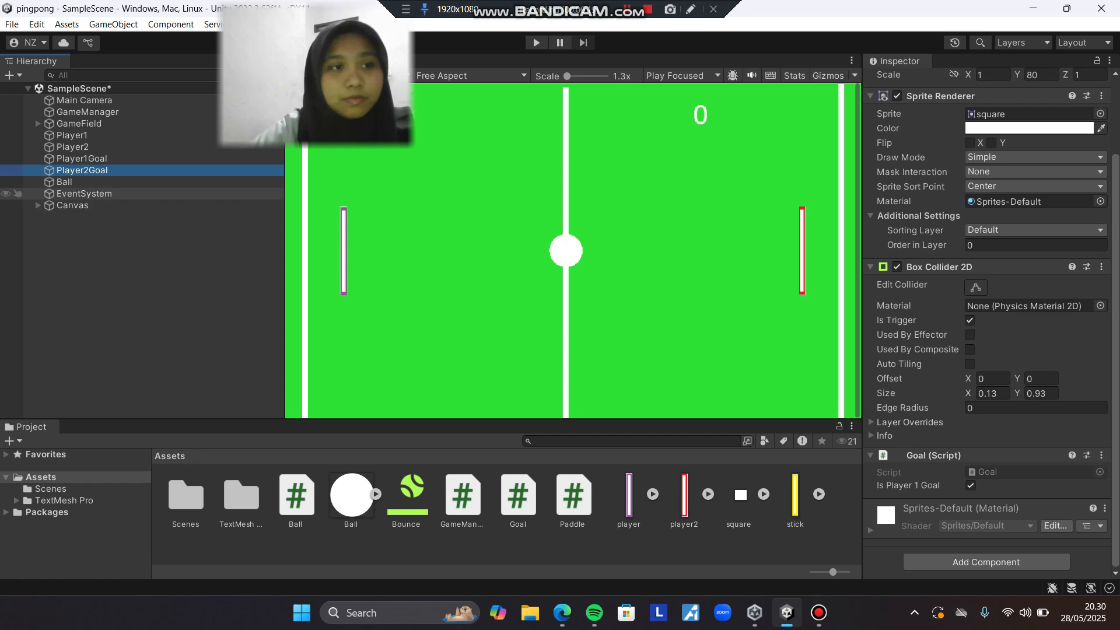
# Examine the GameField and the settings of its MiddleLine, TopWall and BottomWall children
pyautogui.click(79, 123)
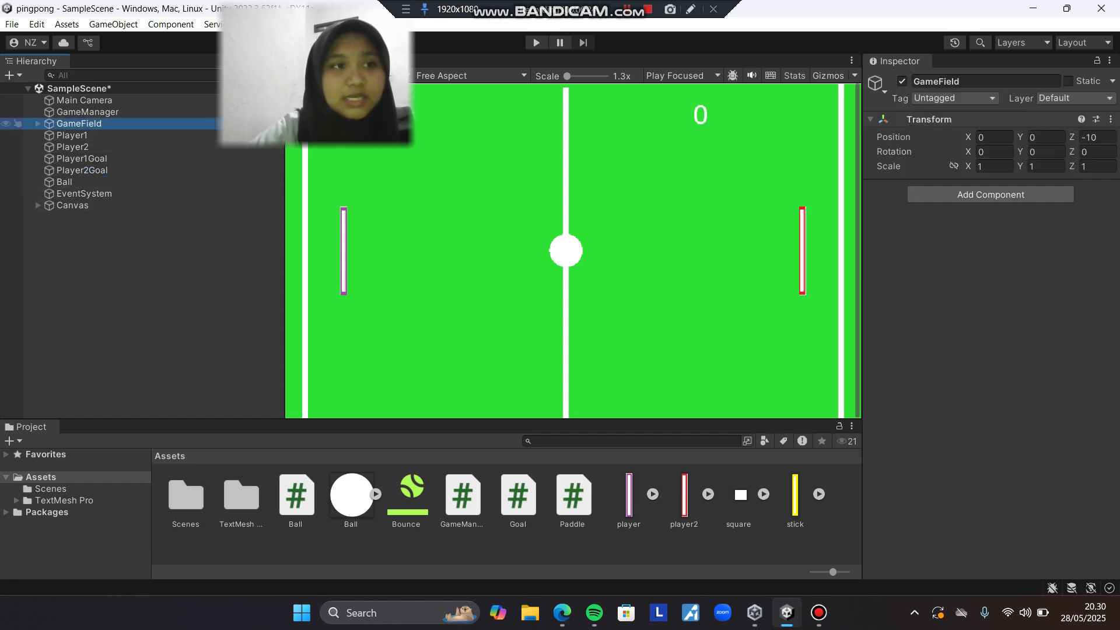
pyautogui.click(38, 123)
pyautogui.click(90, 135)
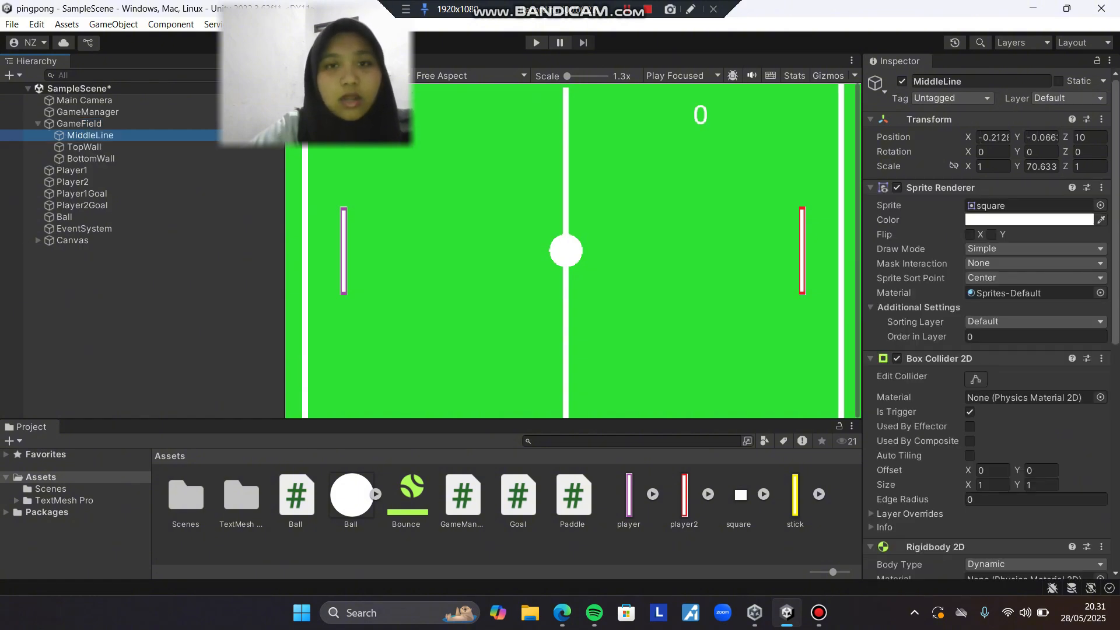
pyautogui.click(84, 147)
pyautogui.click(87, 159)
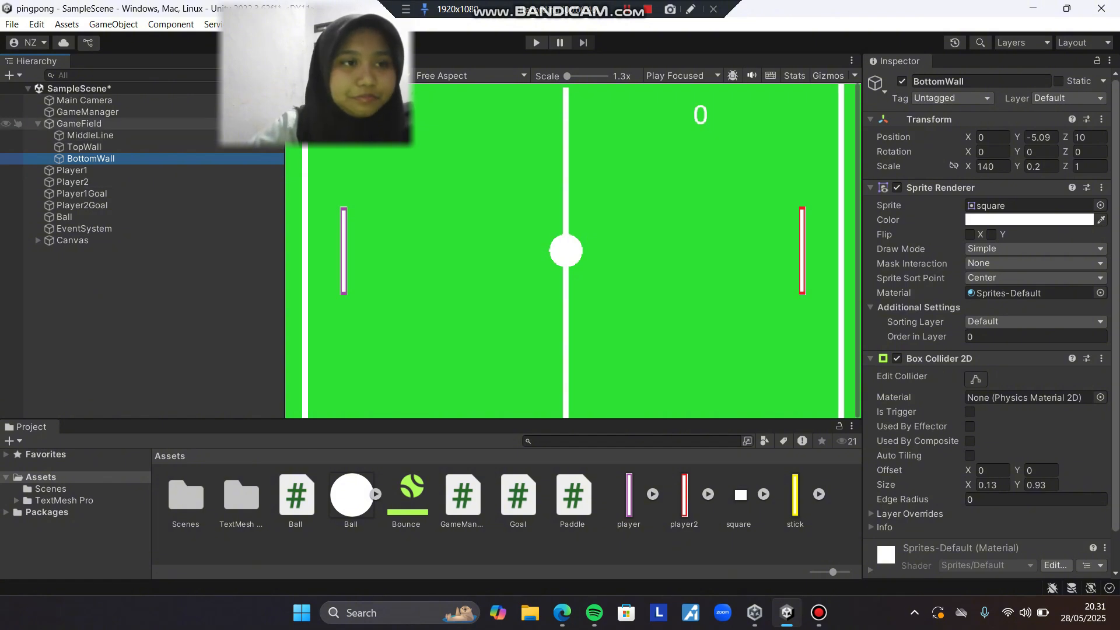
pyautogui.click(38, 123)
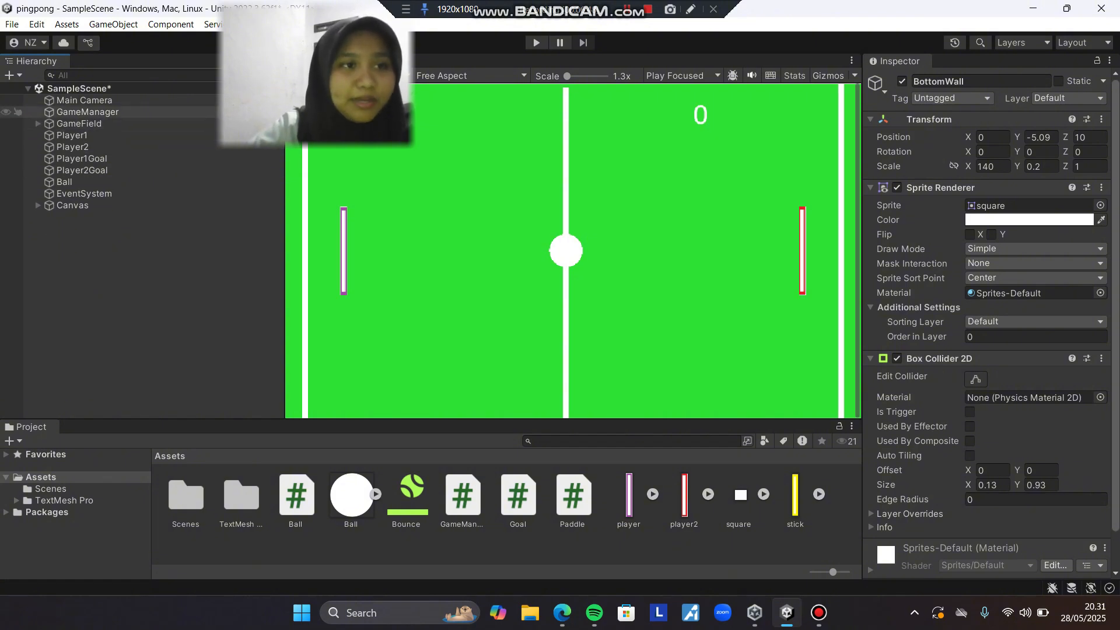
# Inspect the ball, paddle, goal and score references assigned in the GameManager's script
pyautogui.click(87, 112)
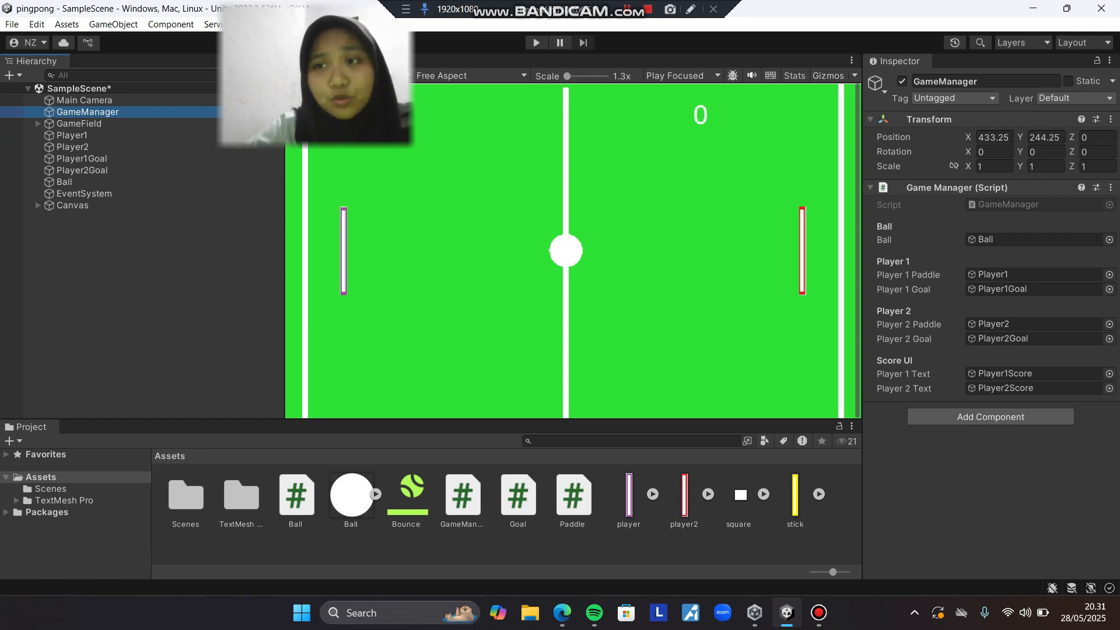
# Locate the scene objects assigned as the GameManager's Ball, Player 1 Paddle and Player 1 Goal references
pyautogui.click(1035, 240)
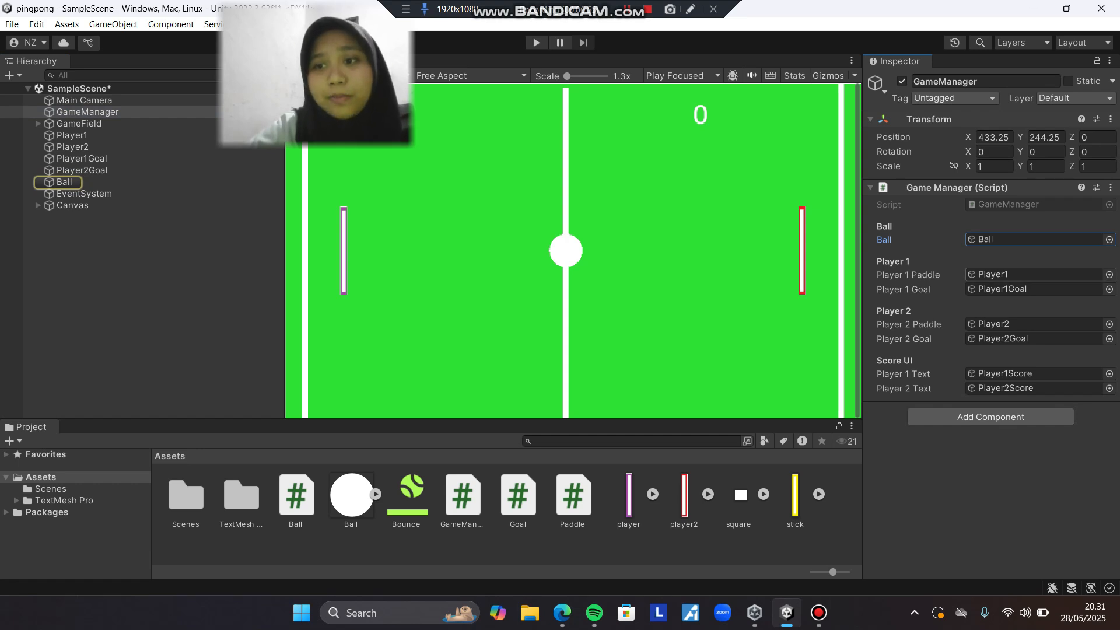
pyautogui.click(1035, 274)
pyautogui.click(1035, 290)
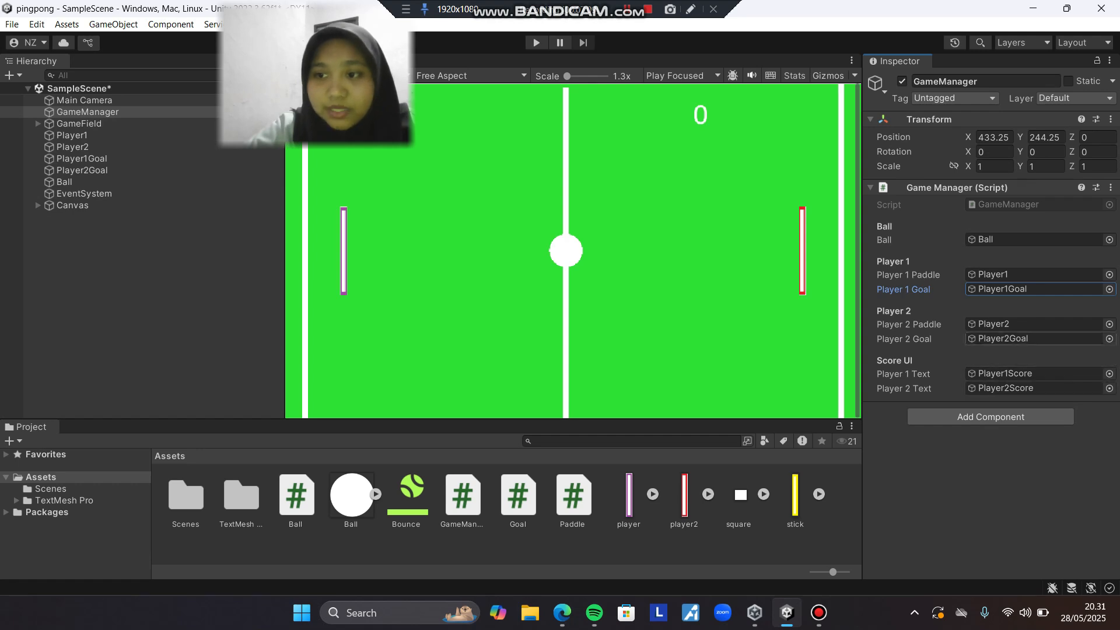
# Expand the Canvas and examine Player1Score's TextMeshPro text, font, alignment and material settings
pyautogui.click(38, 206)
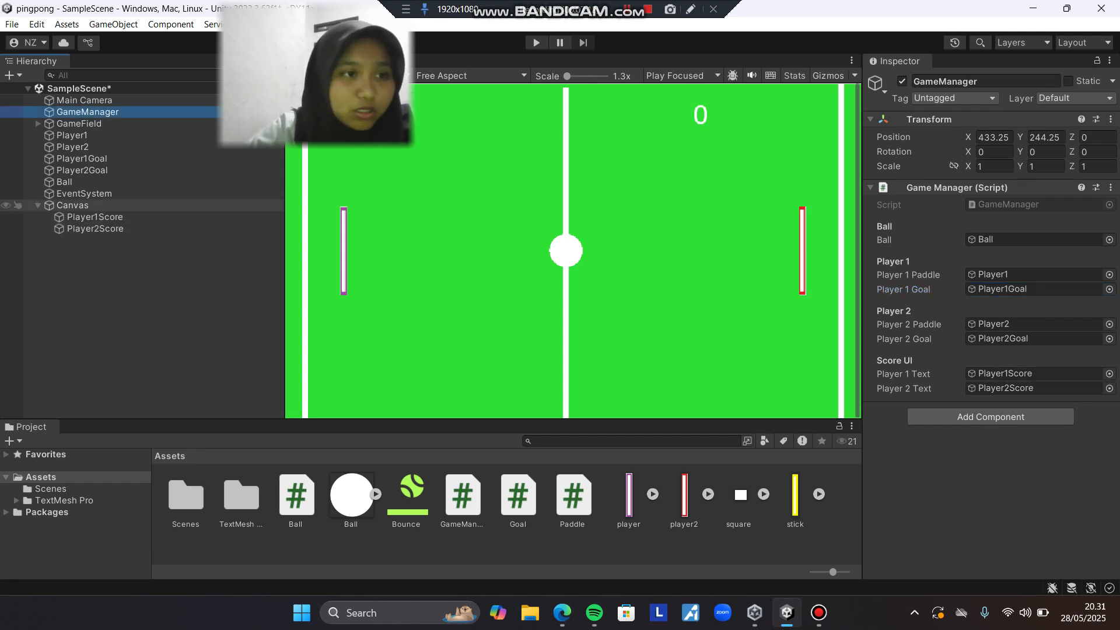
pyautogui.click(95, 218)
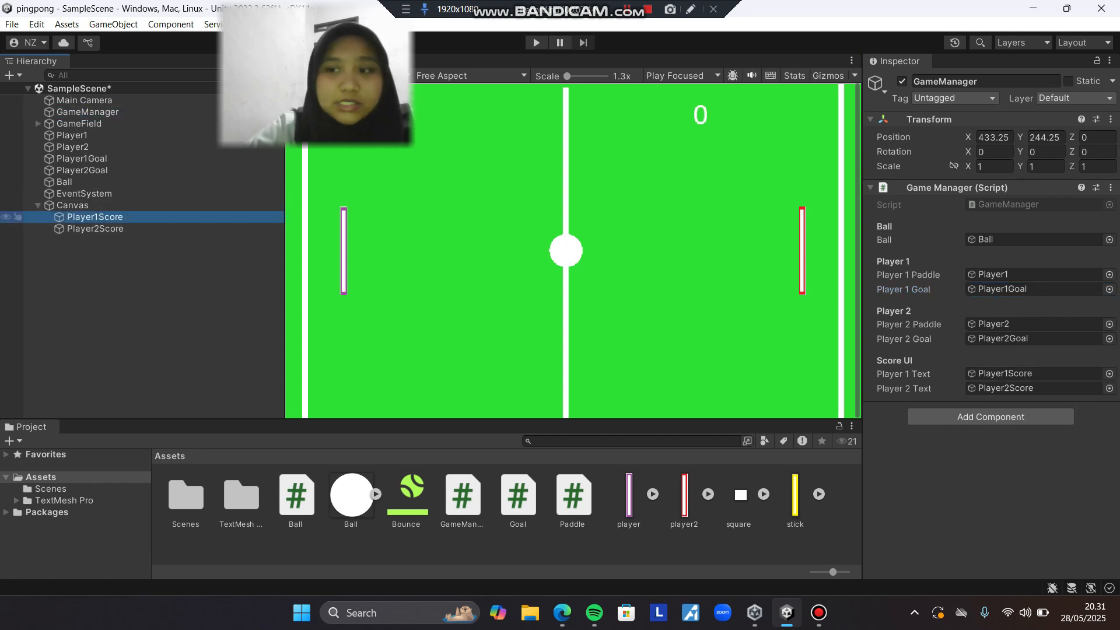
pyautogui.scroll(-4, 991, 233)
pyautogui.scroll(4, 990, 233)
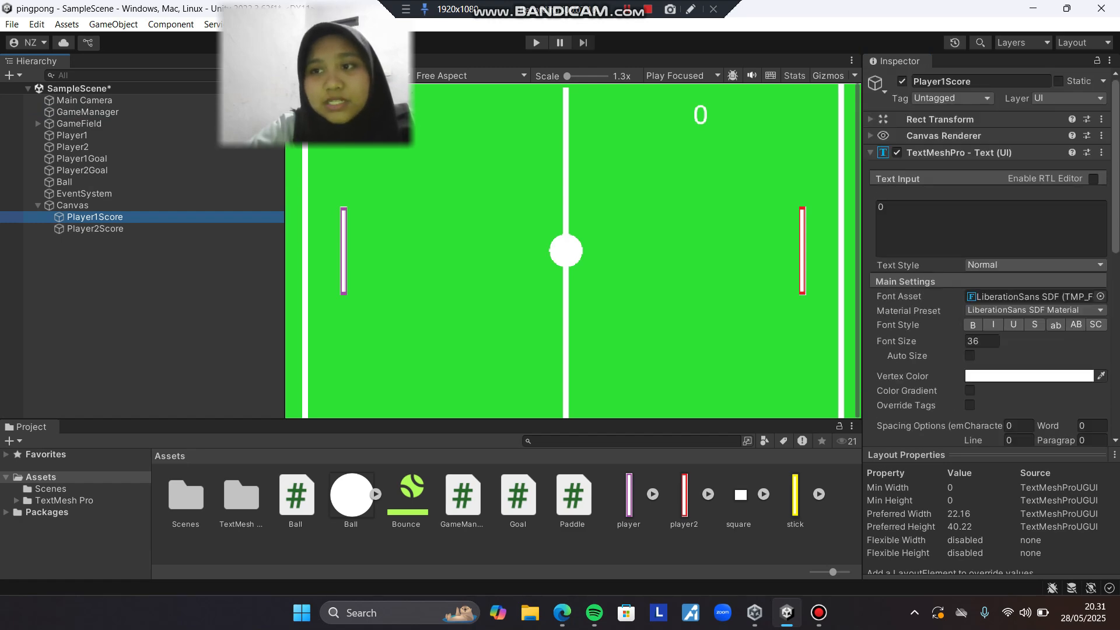
pyautogui.scroll(-6, 991, 234)
pyautogui.scroll(-1, 990, 257)
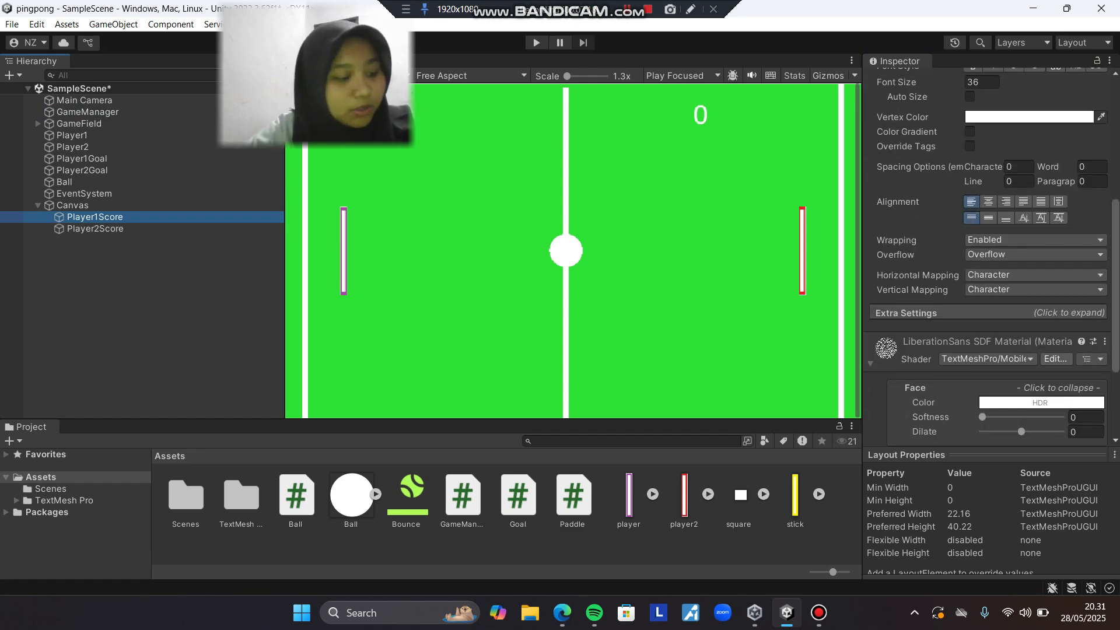
pyautogui.scroll(-5, 991, 257)
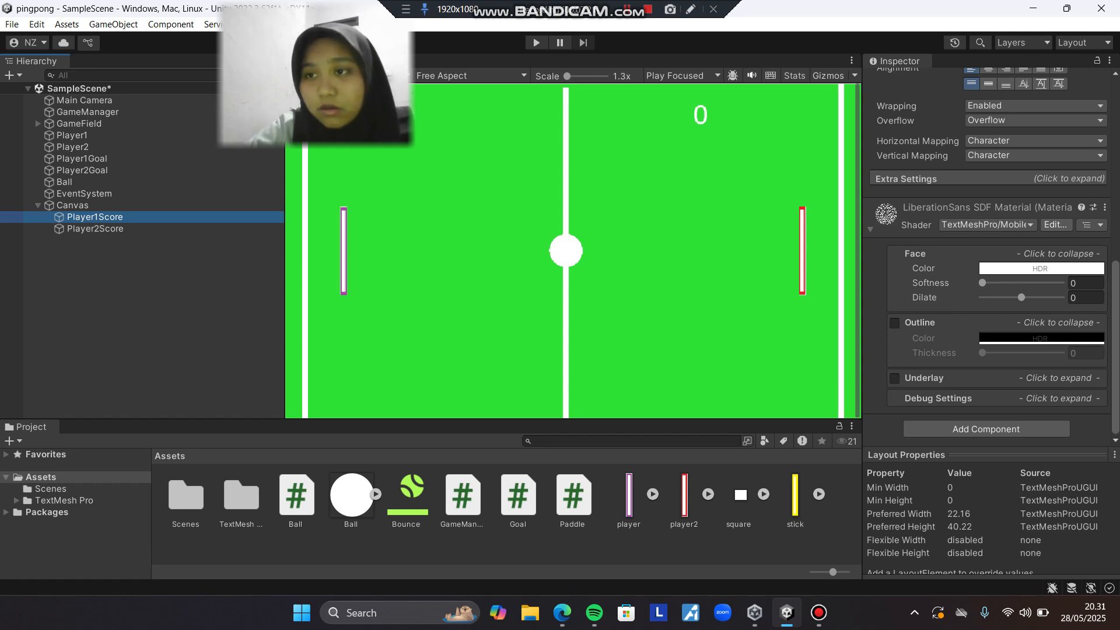
pyautogui.scroll(12, 990, 257)
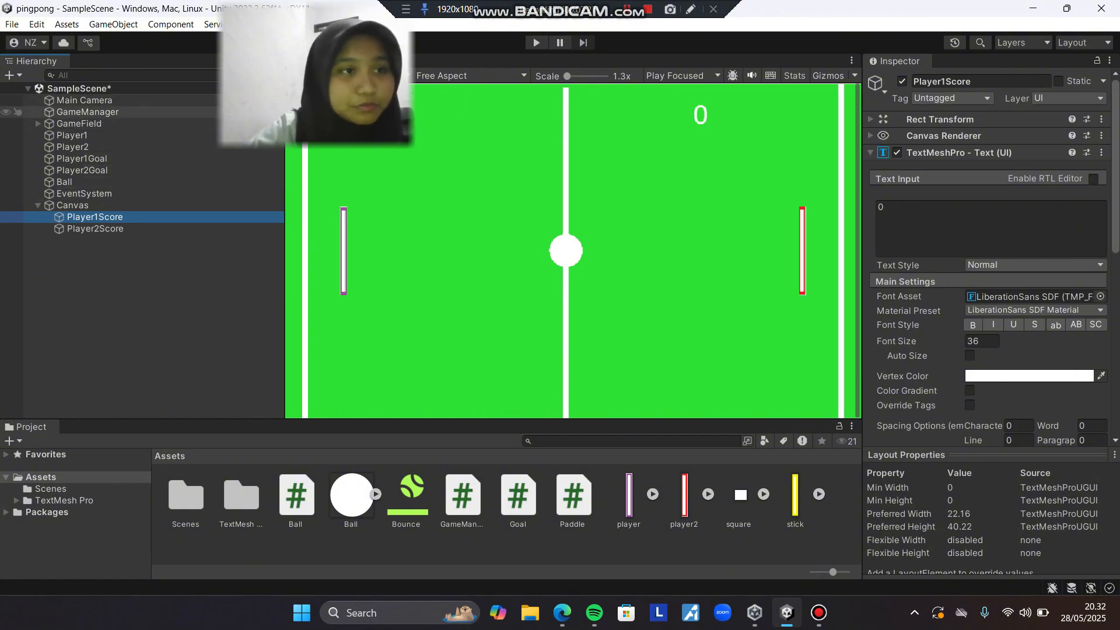
# Revisit the GameManager and GameField, and examine Player1's Rigidbody 2D and Paddle script settings
pyautogui.click(87, 111)
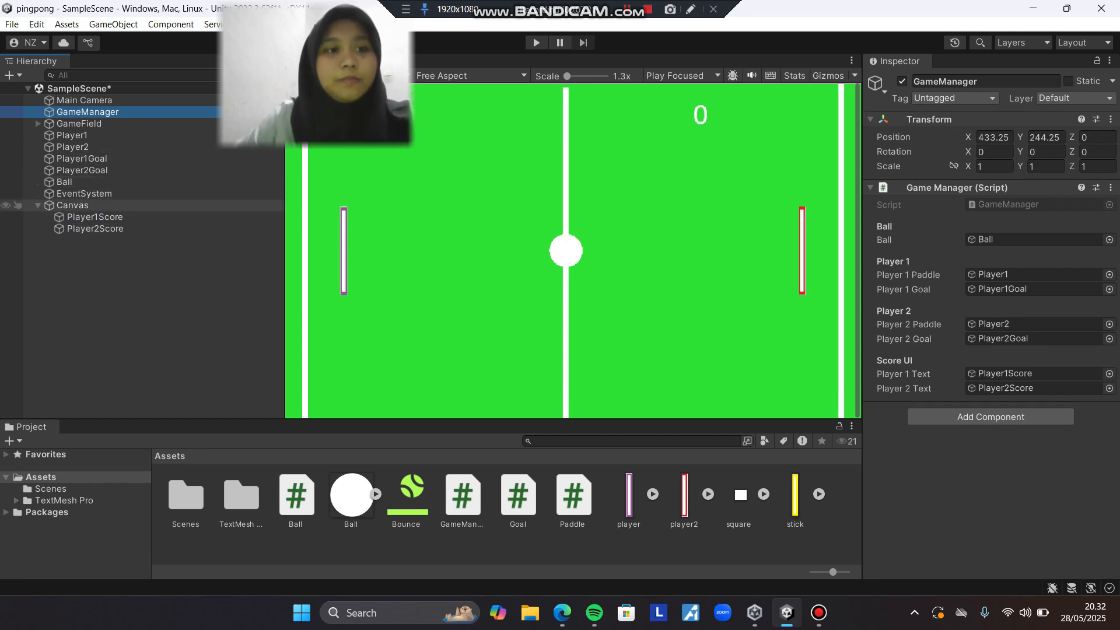
pyautogui.click(80, 124)
pyautogui.click(71, 136)
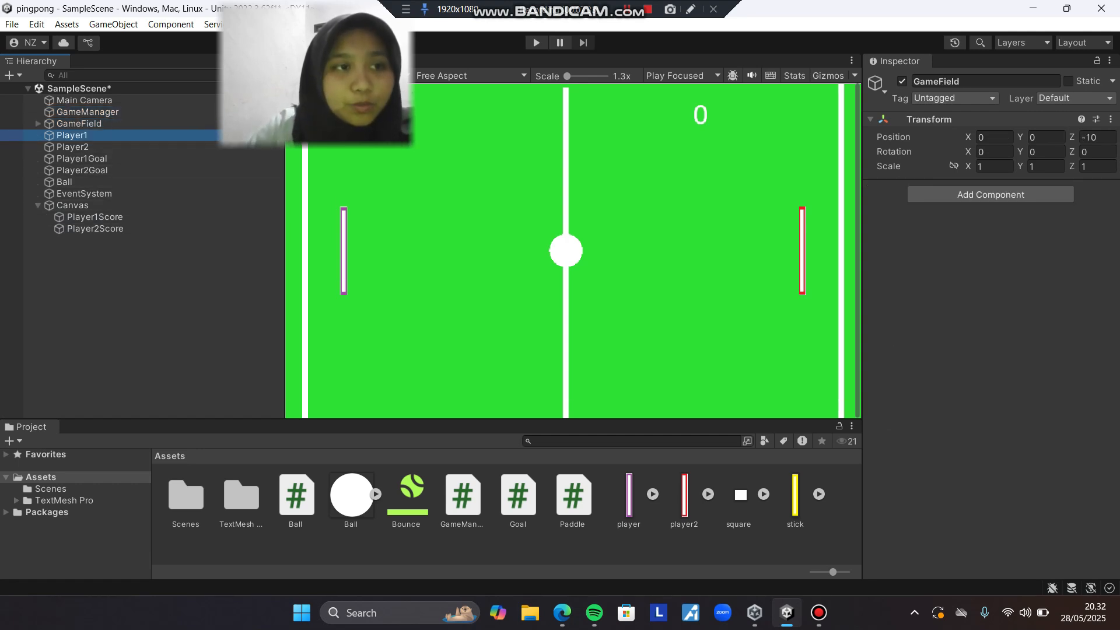
pyautogui.scroll(-10, 986, 321)
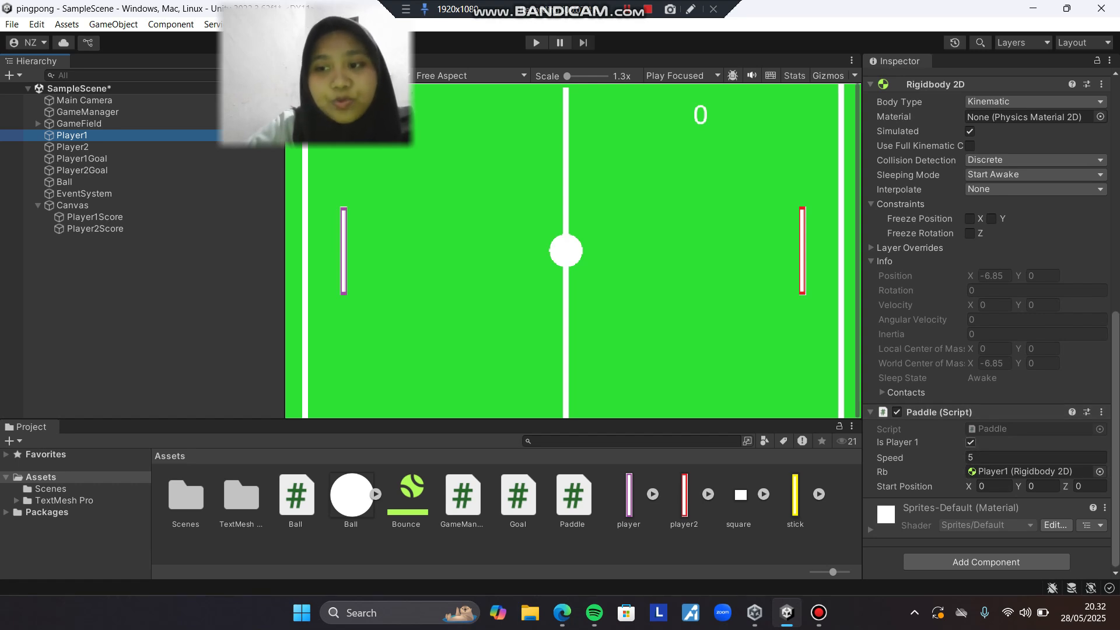
# Locate Player1's assigned Paddle script in the project assets and open it in Visual Studio Code
pyautogui.click(1015, 429)
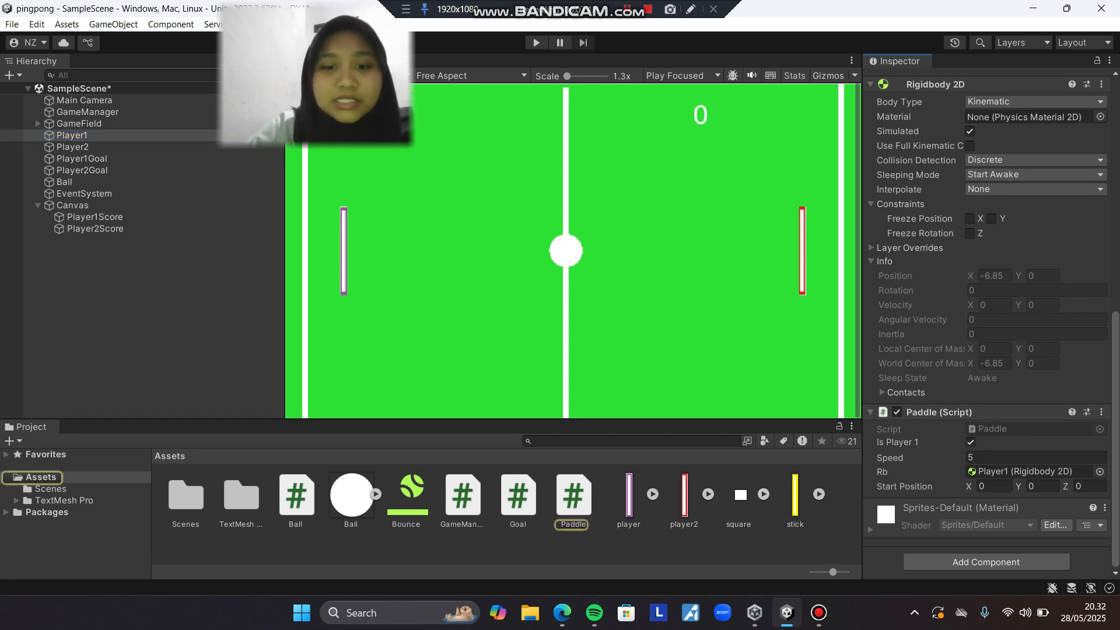
pyautogui.click(574, 496)
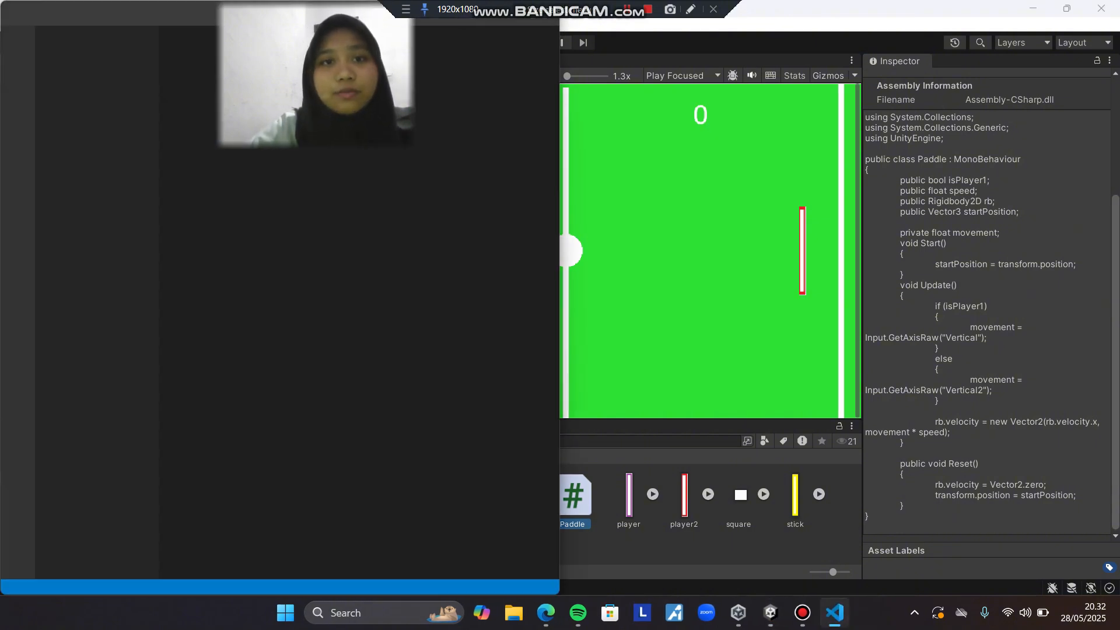
pyautogui.moveTo(87, 11); pyautogui.dragTo(587, 45)
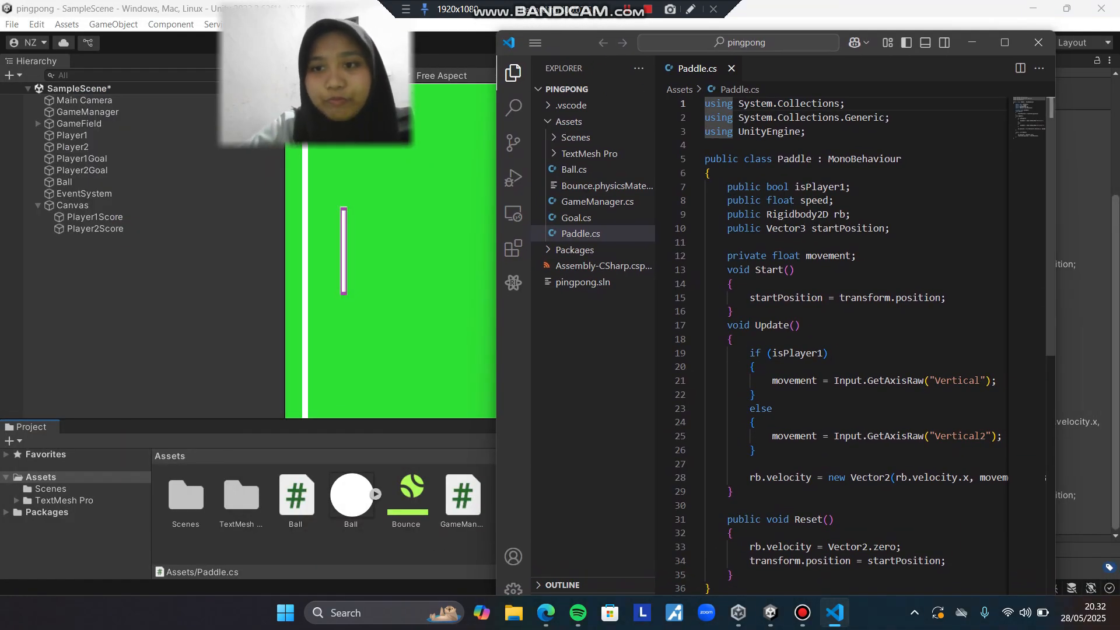
# Review the using directives and the public variables isPlayer1, speed, rb and startPosition in Paddle.cs
pyautogui.scroll(-1, 864, 345)
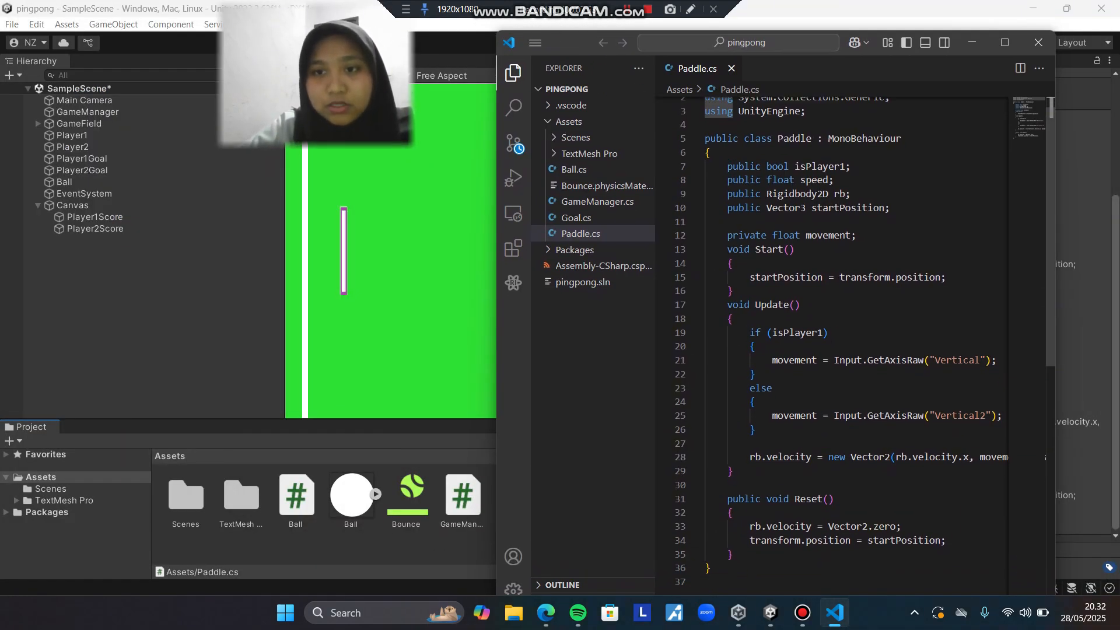
pyautogui.scroll(1, 739, 187)
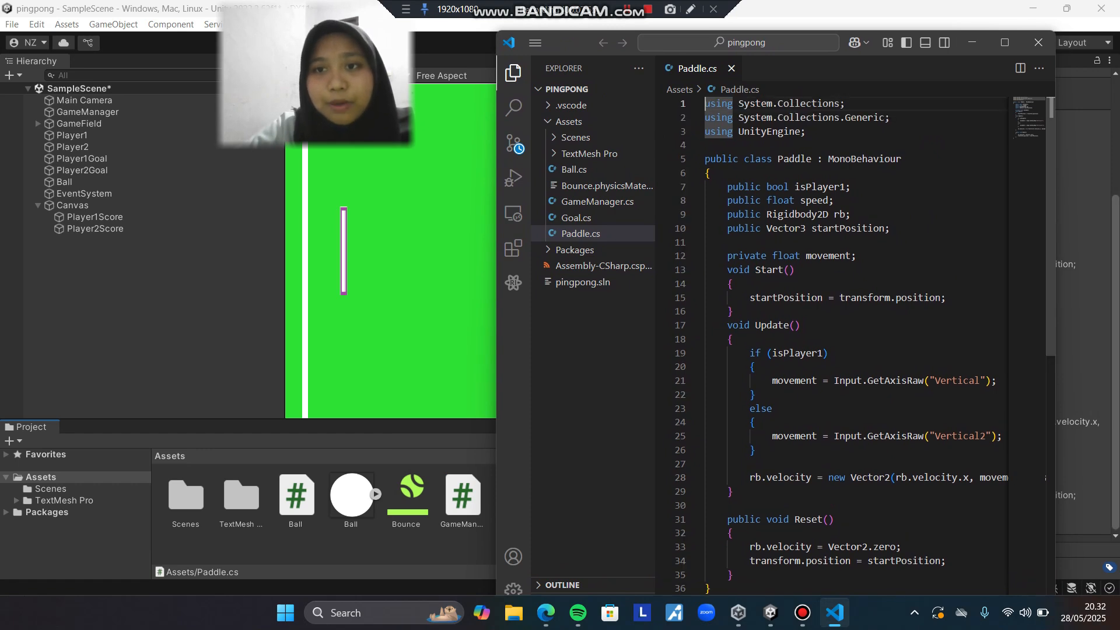
pyautogui.click(739, 187)
pyautogui.moveTo(728, 187); pyautogui.dragTo(891, 229)
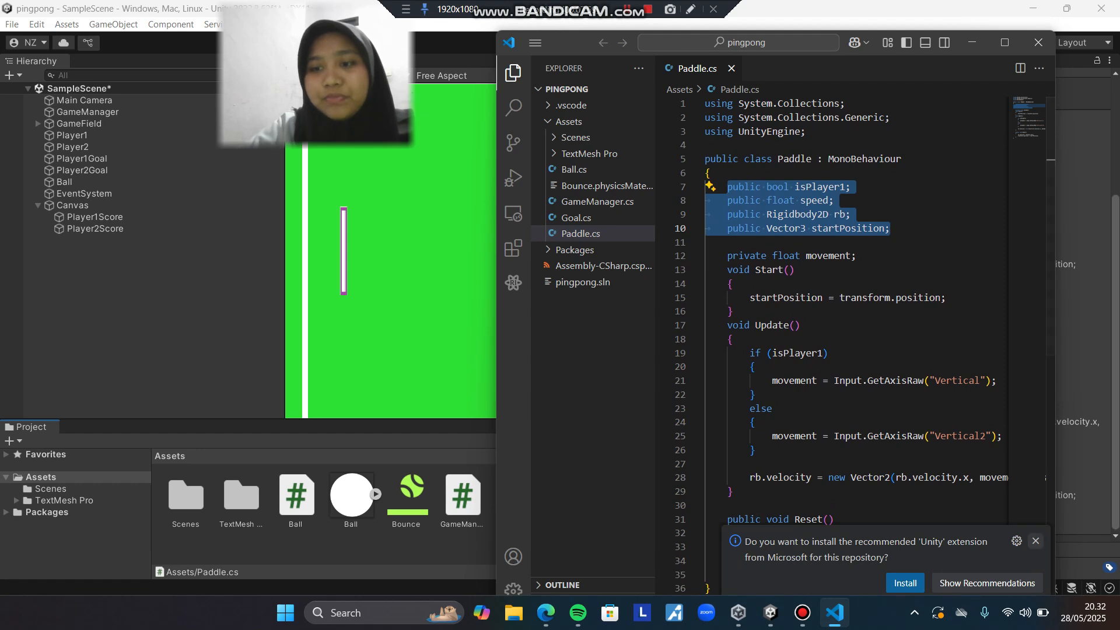
pyautogui.moveTo(806, 131); pyautogui.dragTo(705, 104)
pyautogui.click(713, 173)
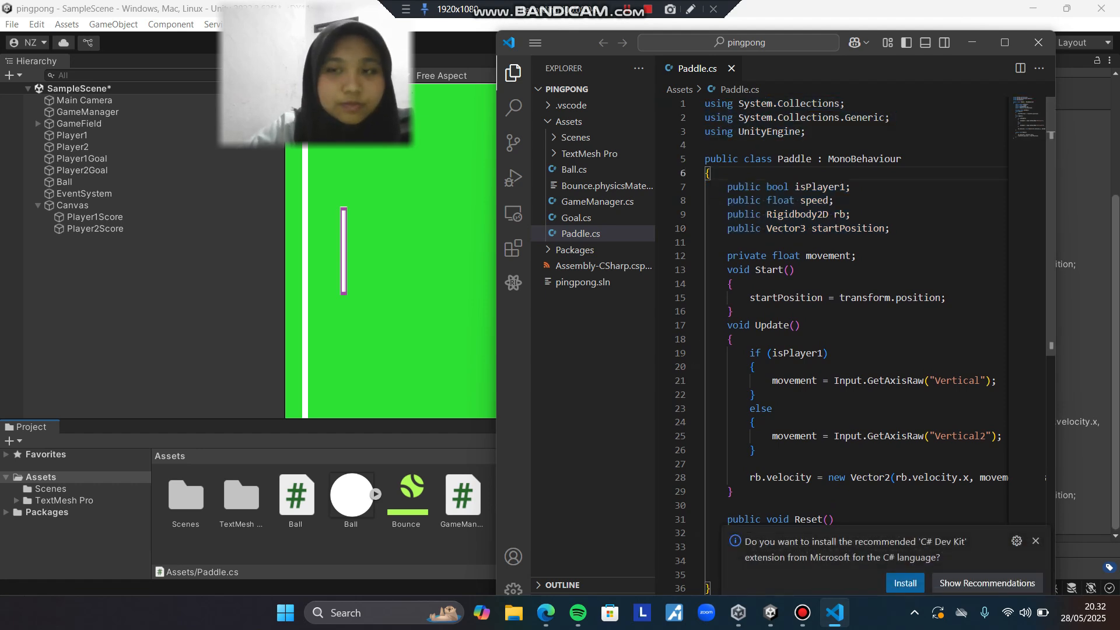
# Highlight the startPosition assignment in the Start method and compare it with Player1's Transform position in Unity
pyautogui.scroll(-2, 857, 345)
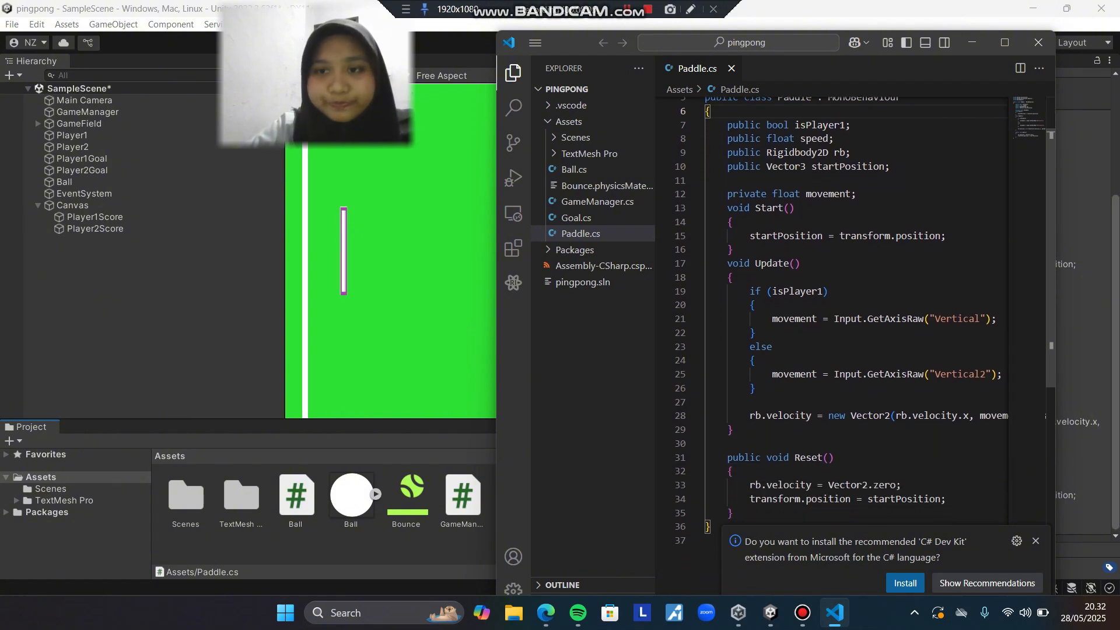
pyautogui.moveTo(734, 208); pyautogui.dragTo(946, 236)
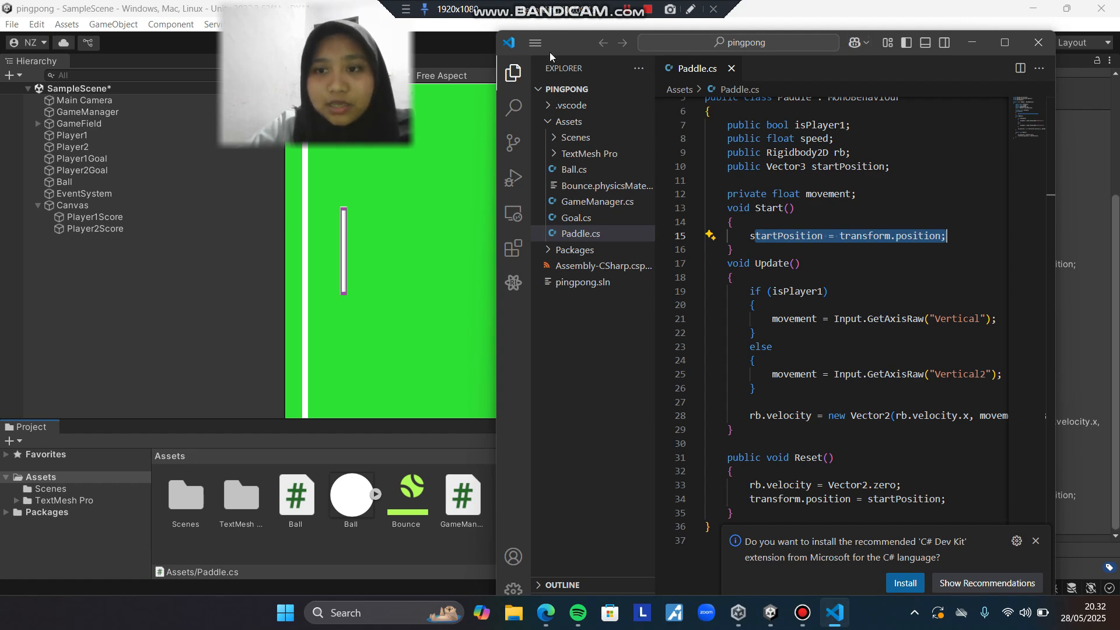
pyautogui.moveTo(551, 52); pyautogui.dragTo(363, 224)
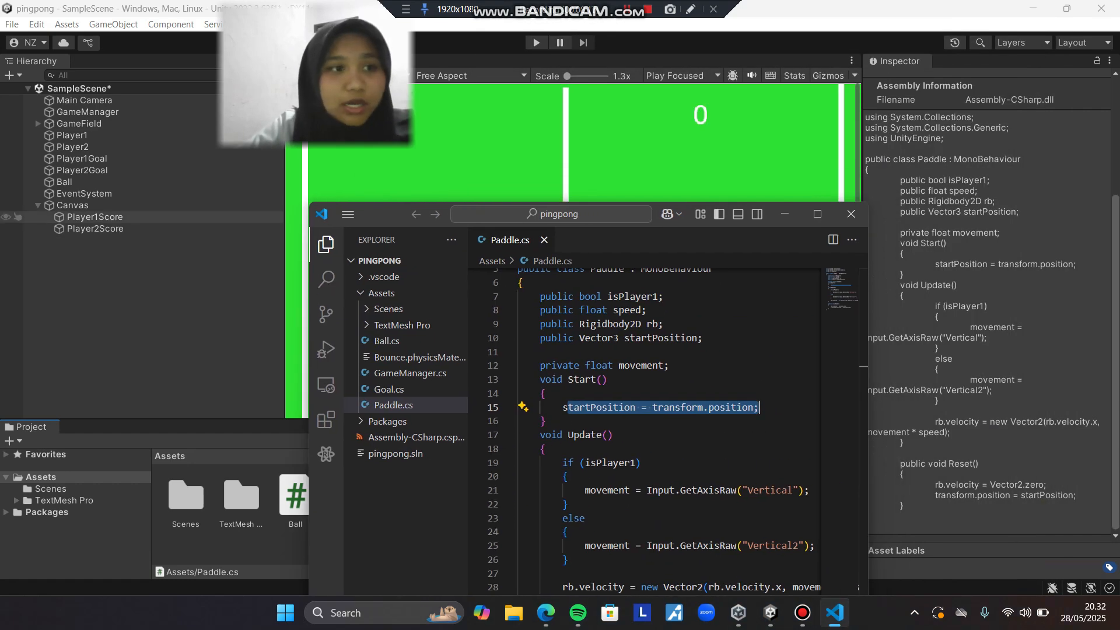
pyautogui.click(72, 135)
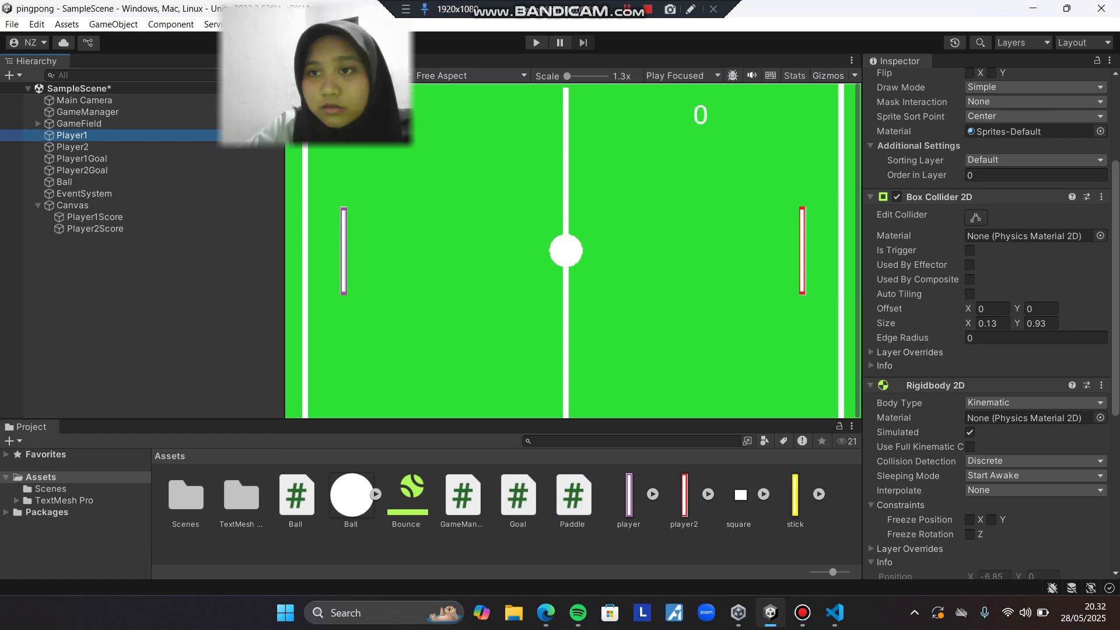
pyautogui.scroll(5, 1037, 175)
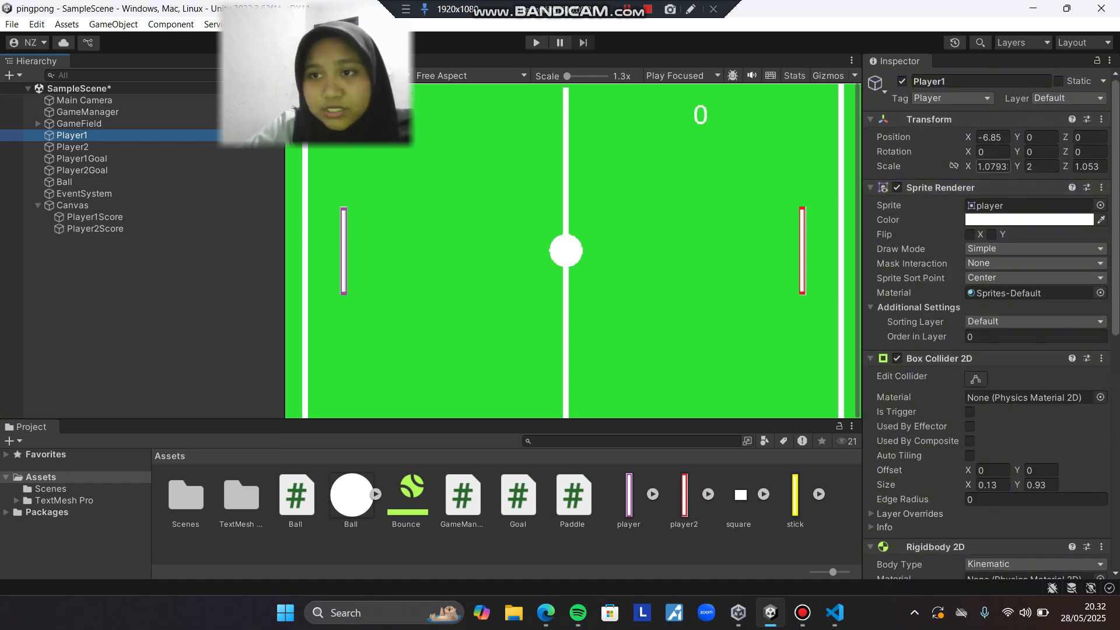
# Switch back to Visual Studio Code and read through the Update and Reset methods of Paddle.cs
pyautogui.click(835, 613)
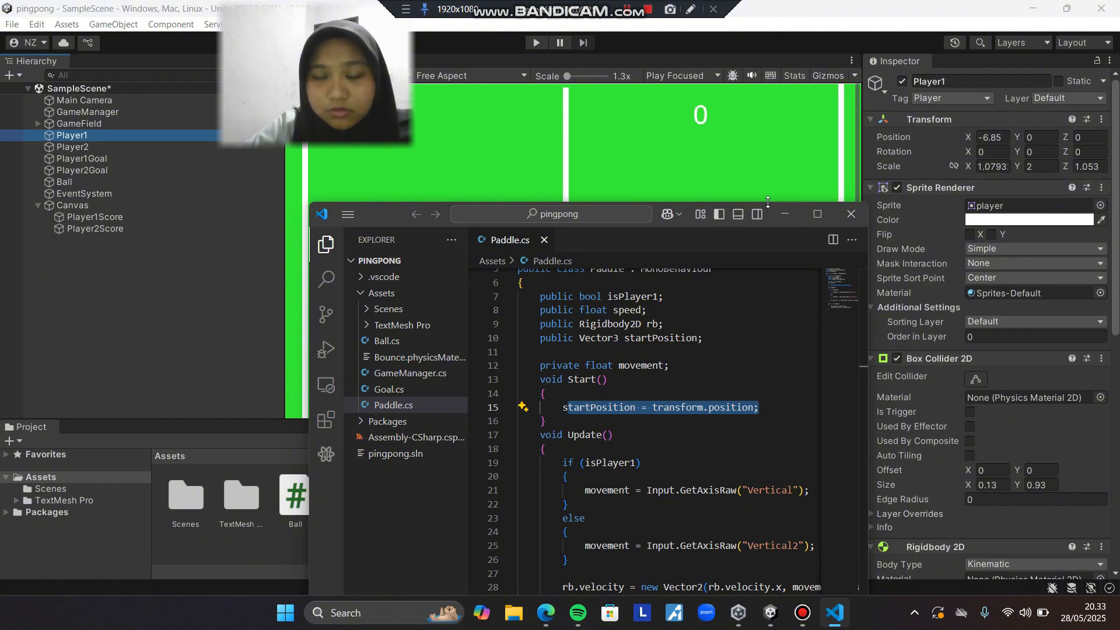
pyautogui.moveTo(769, 203); pyautogui.dragTo(768, 89)
pyautogui.scroll(-1, 641, 350)
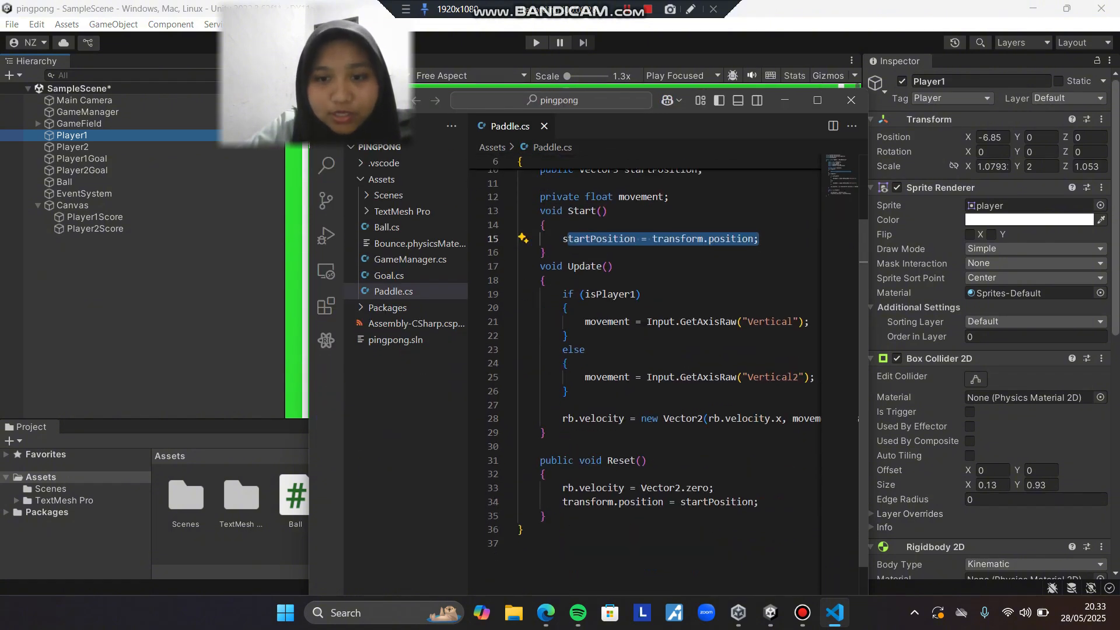
pyautogui.hscroll(1, 642, 350)
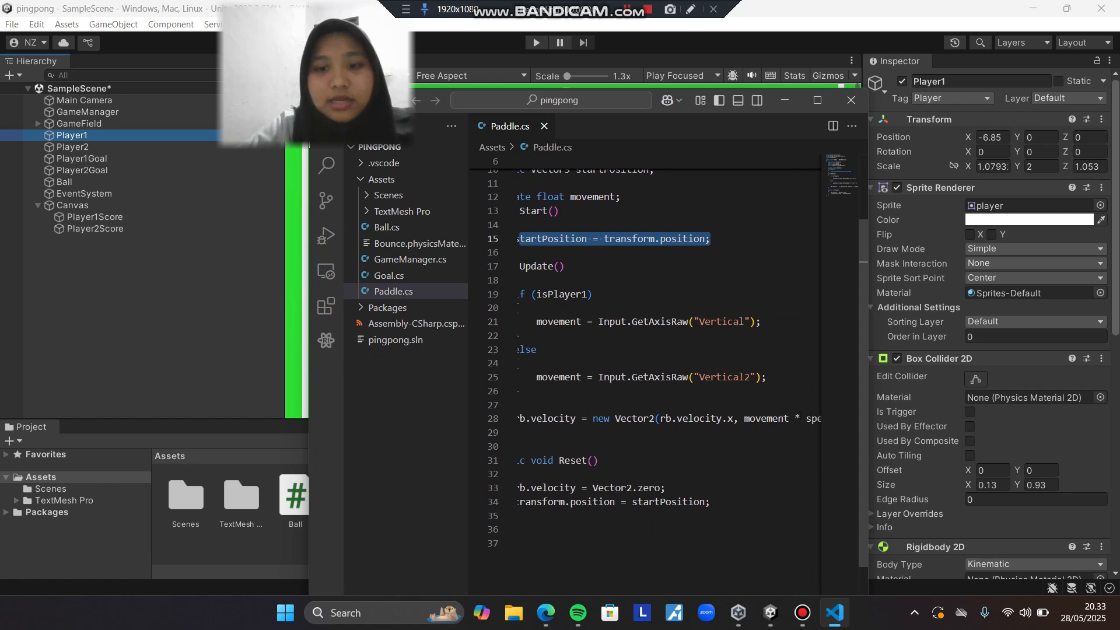
pyautogui.hscroll(-1, 642, 350)
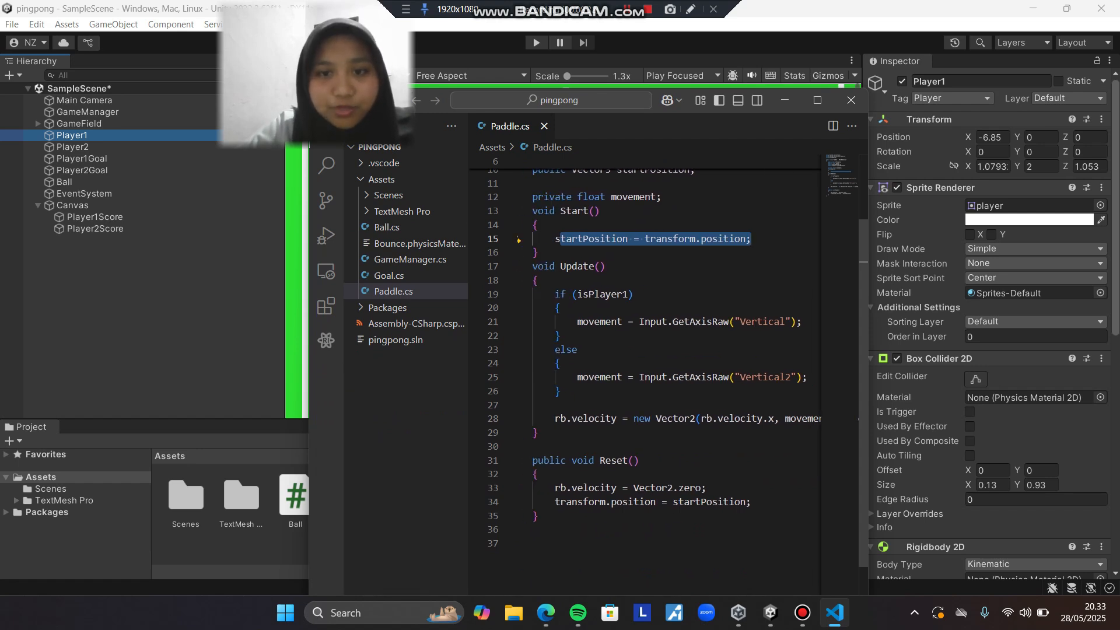
pyautogui.hscroll(-1, 667, 338)
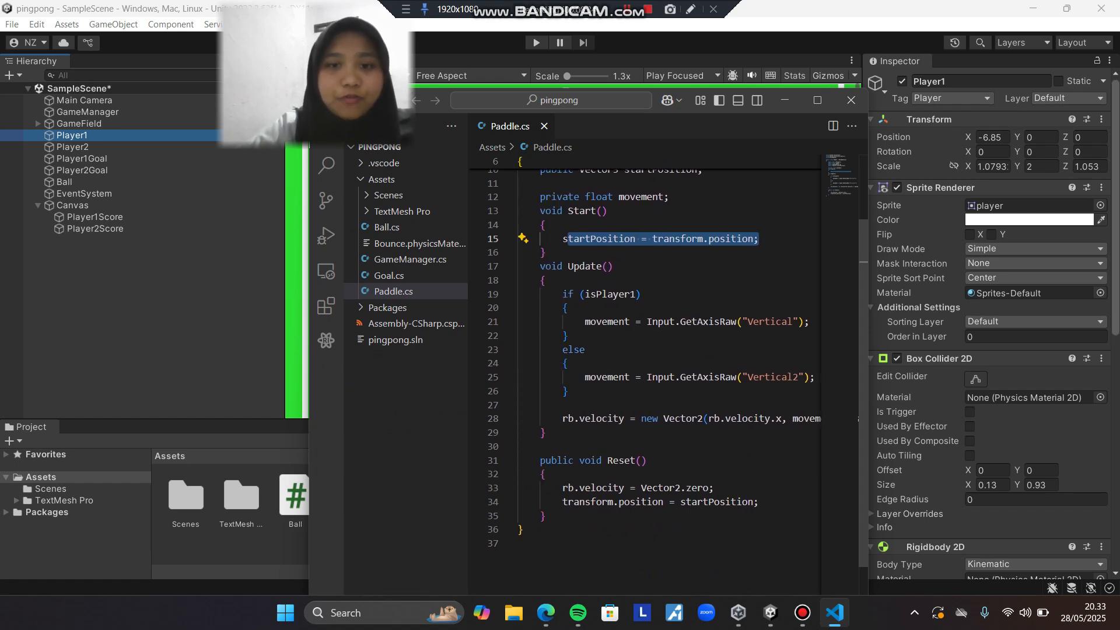
pyautogui.hscroll(1, 668, 338)
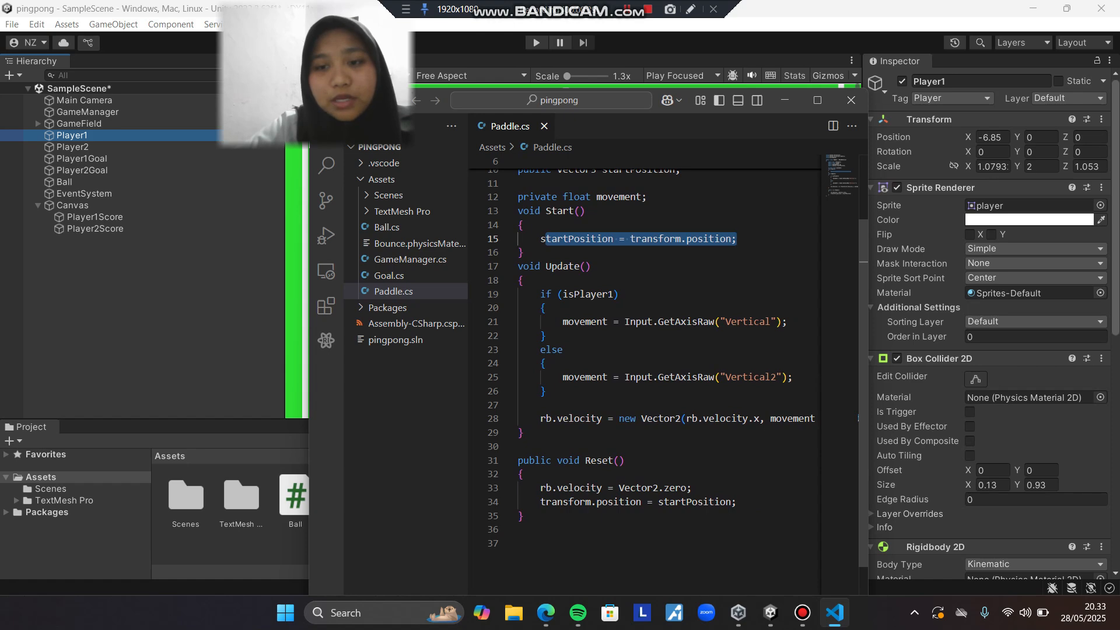
# Point out the "Vertical" and "Vertical2" input axes in the Update method, and return to Unity
pyautogui.click(748, 321)
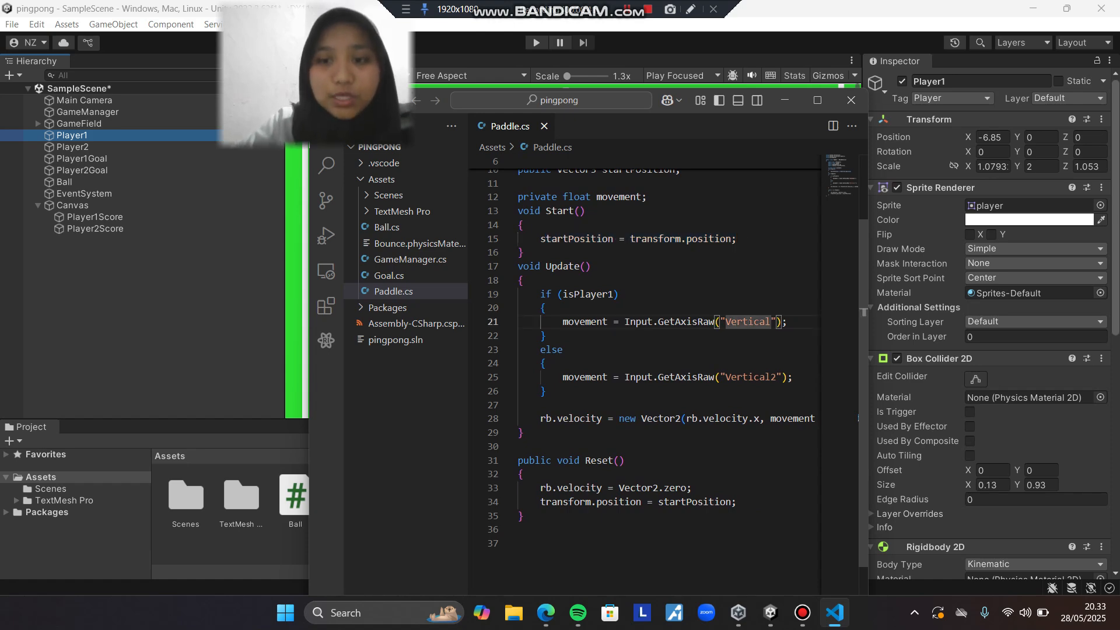
pyautogui.press('Down')
pyautogui.press('Down')
pyautogui.press('Down')
pyautogui.press('Down')
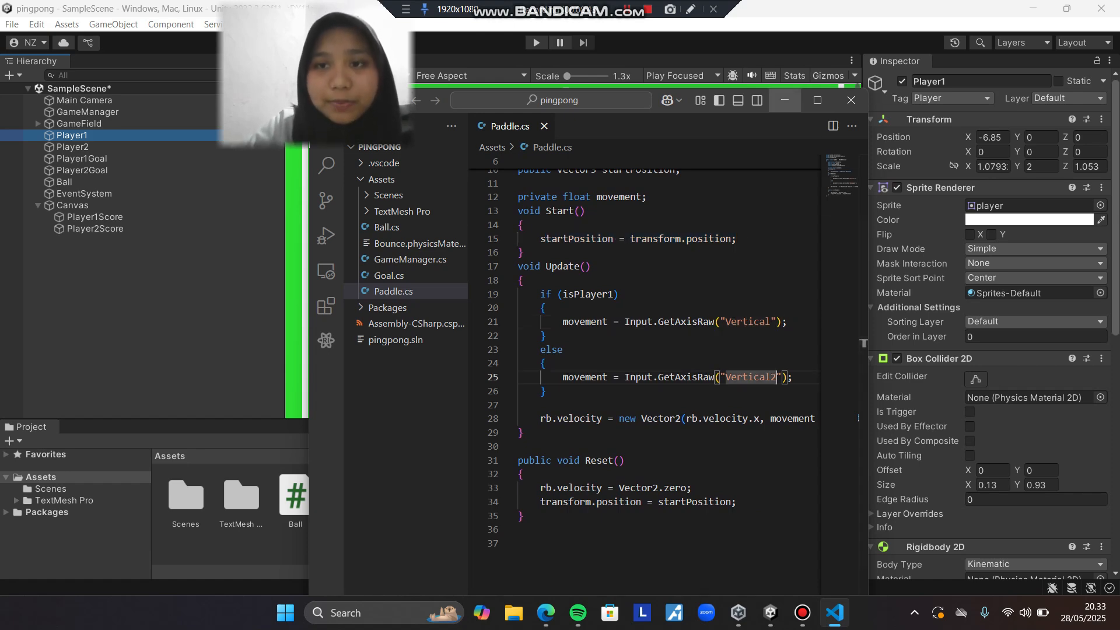
pyautogui.click(785, 100)
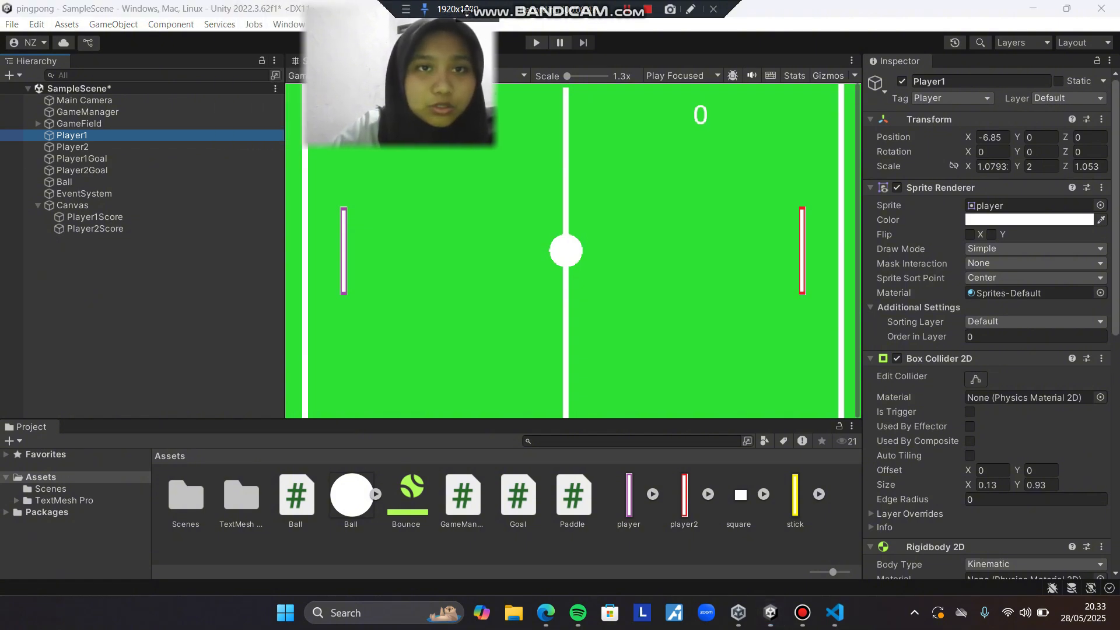
# Open the Project Settings window at the Input Manager section
pyautogui.click(37, 24)
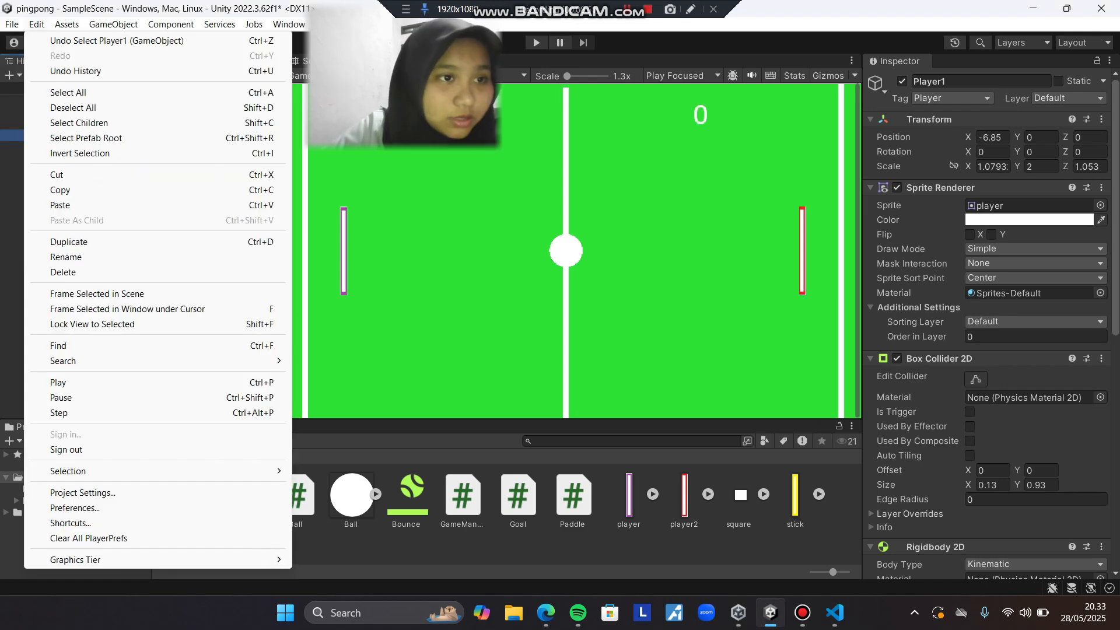
pyautogui.click(36, 24)
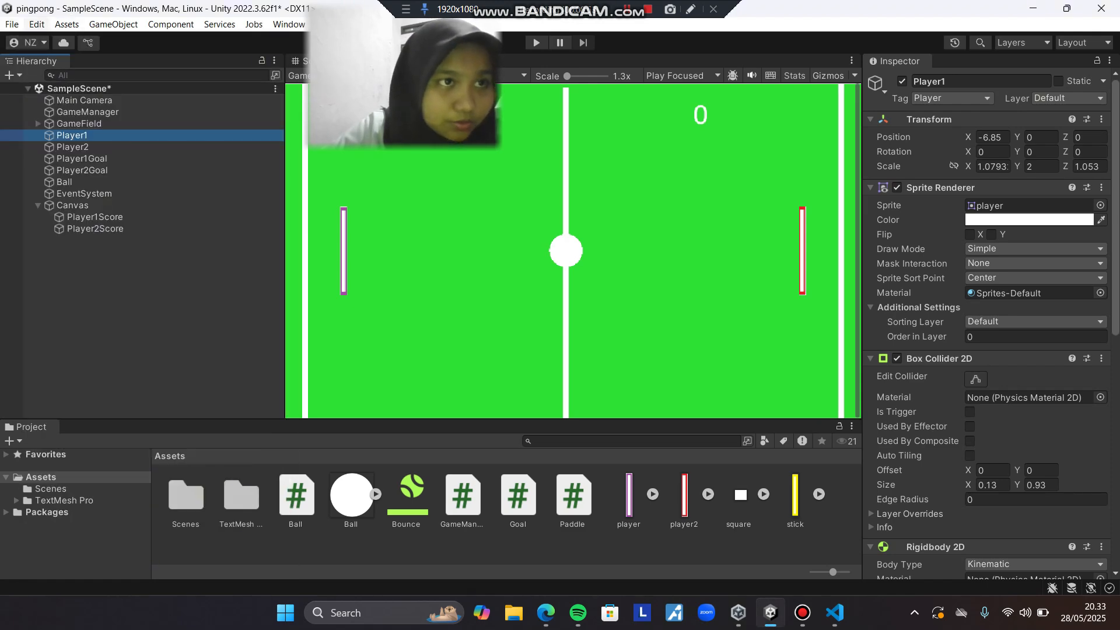
pyautogui.click(67, 24)
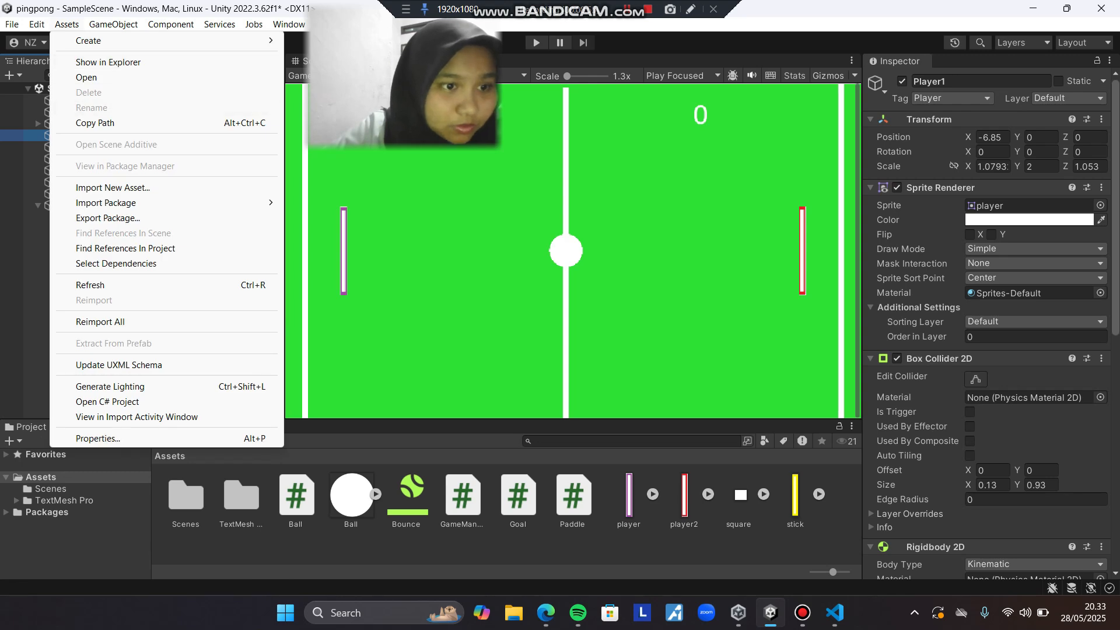
pyautogui.moveTo(36, 24)
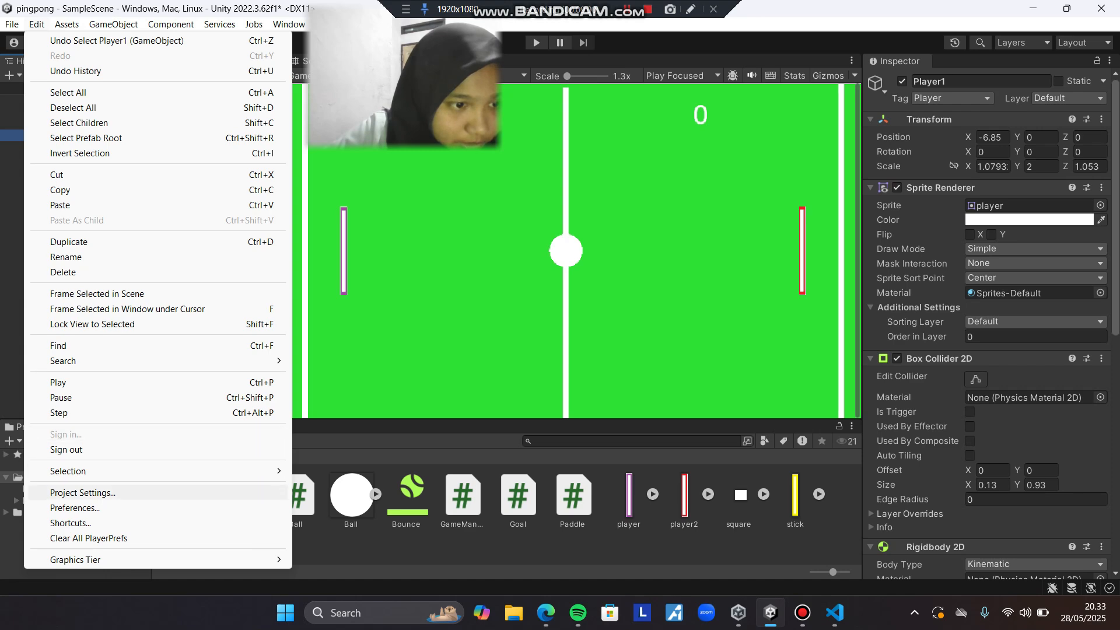
pyautogui.click(83, 493)
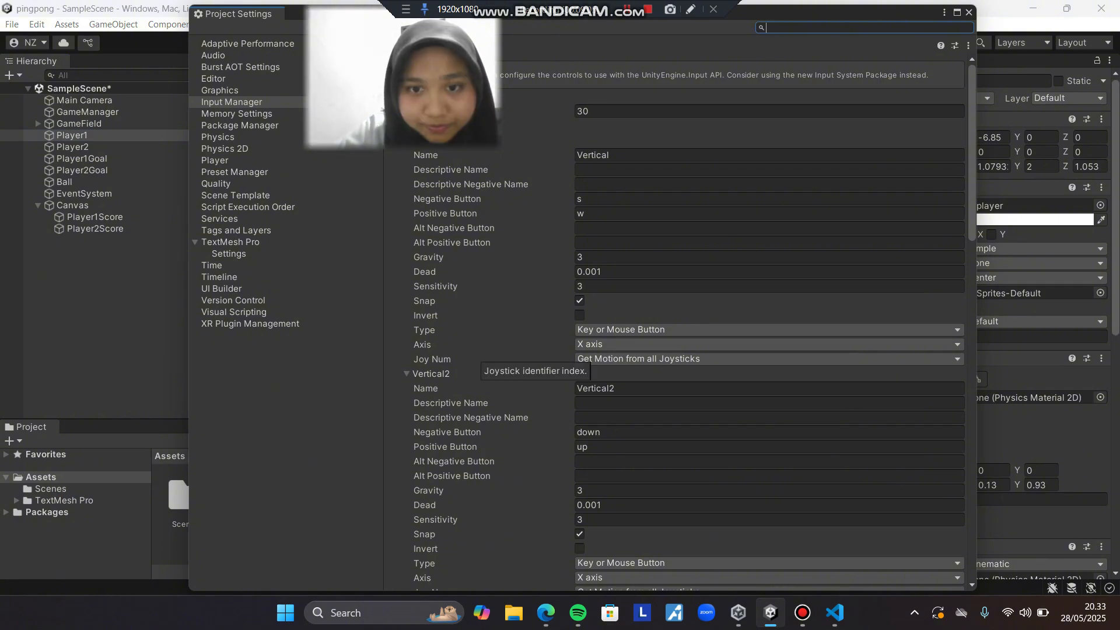
# Examine the positive and negative buttons of the Vertical and Vertical2 axes in the Input Manager
pyautogui.scroll(-3, 484, 361)
pyautogui.scroll(-3, 485, 362)
pyautogui.scroll(6, 484, 362)
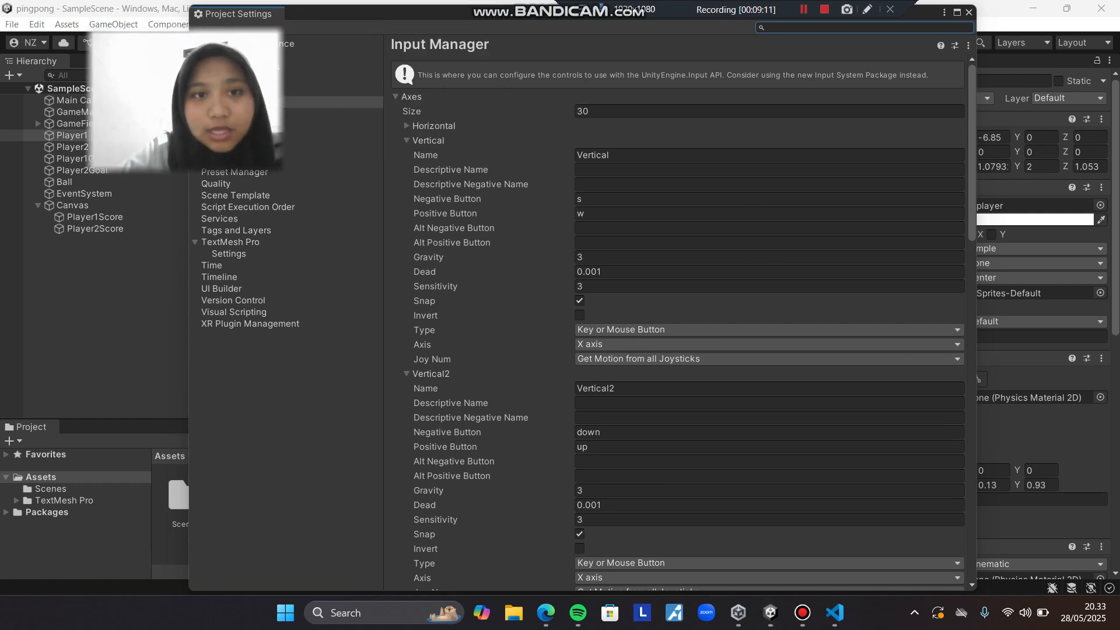
pyautogui.scroll(-2, 678, 324)
pyautogui.scroll(2, 678, 325)
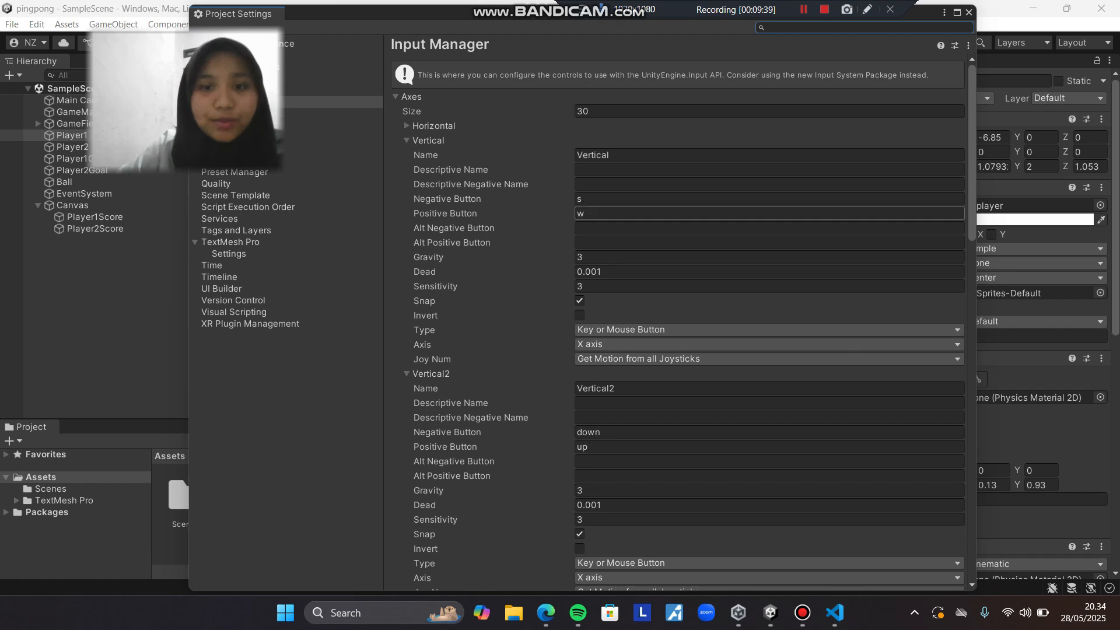
pyautogui.scroll(-4, 700, 256)
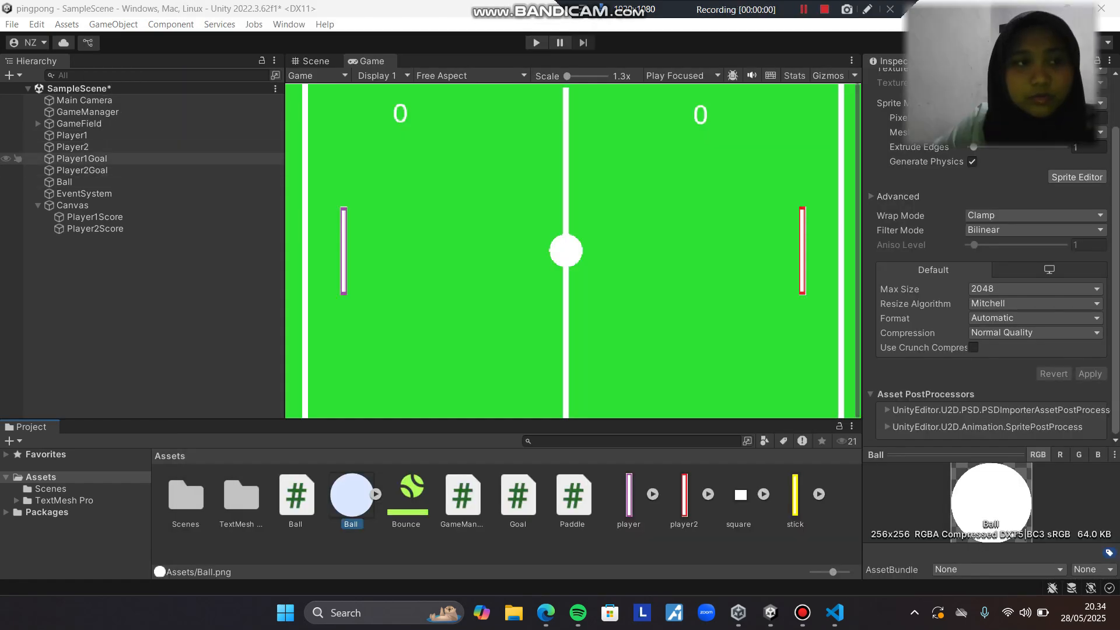
# Select the Ball object in the scene and review its components through to the Ball script
pyautogui.click(64, 182)
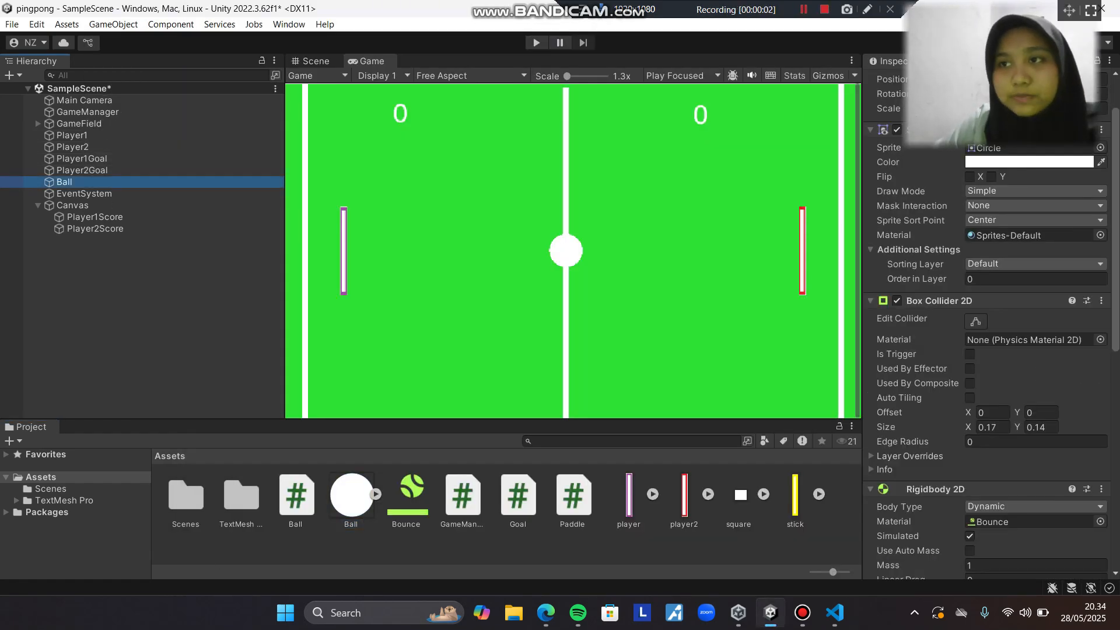
pyautogui.moveTo(1068, 10); pyautogui.dragTo(310, 4)
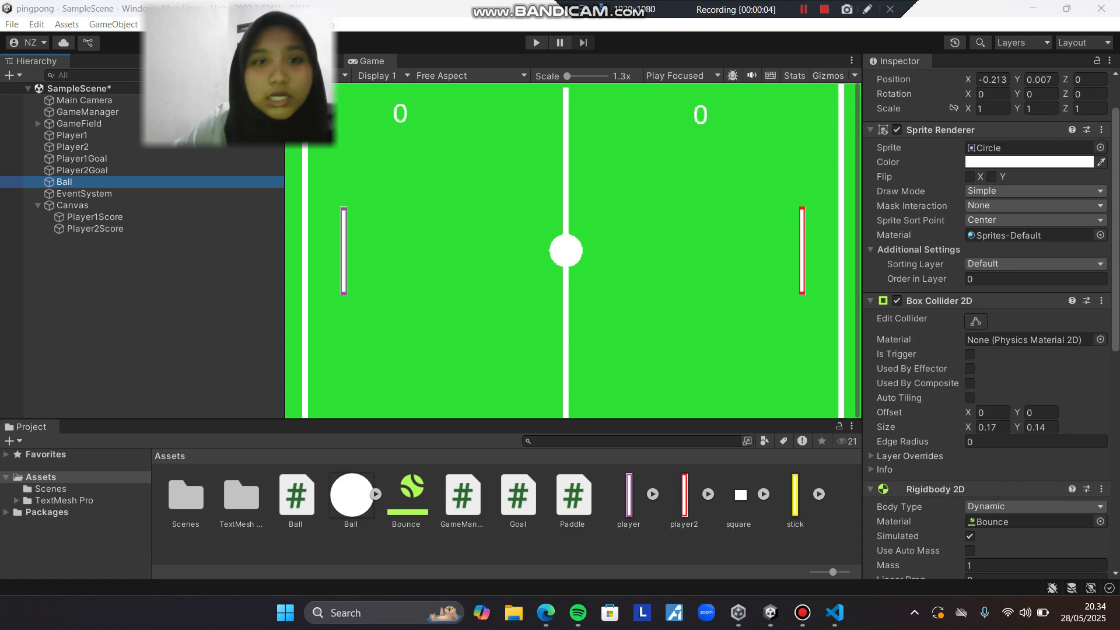
pyautogui.scroll(-10, 987, 321)
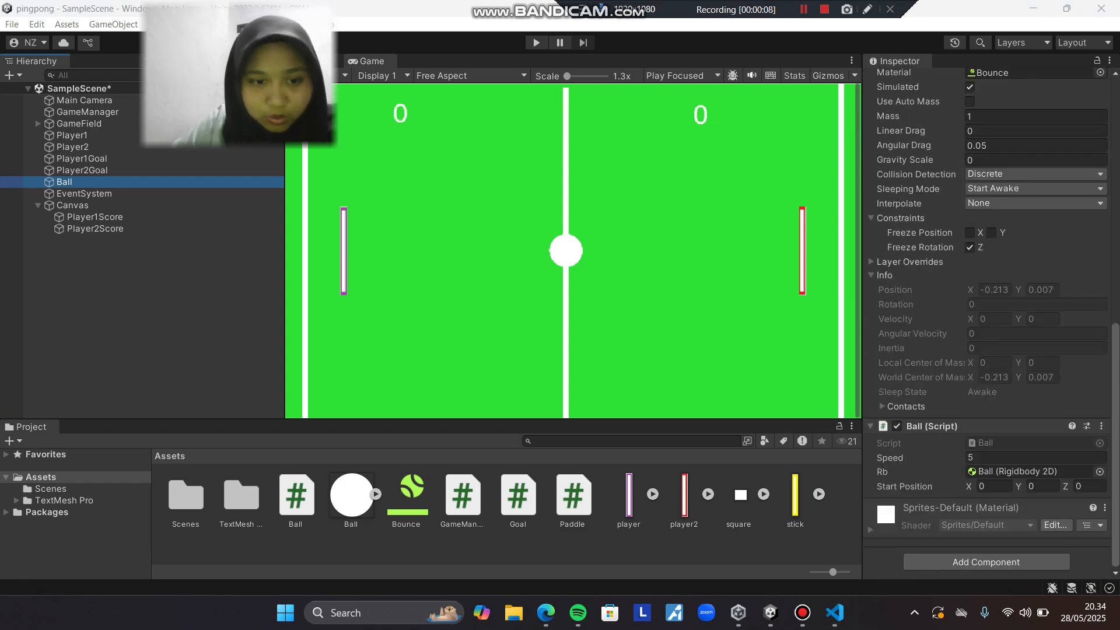
# Open the Ball script in Visual Studio Code, reposition the editor window, and look through the code
pyautogui.click(297, 496)
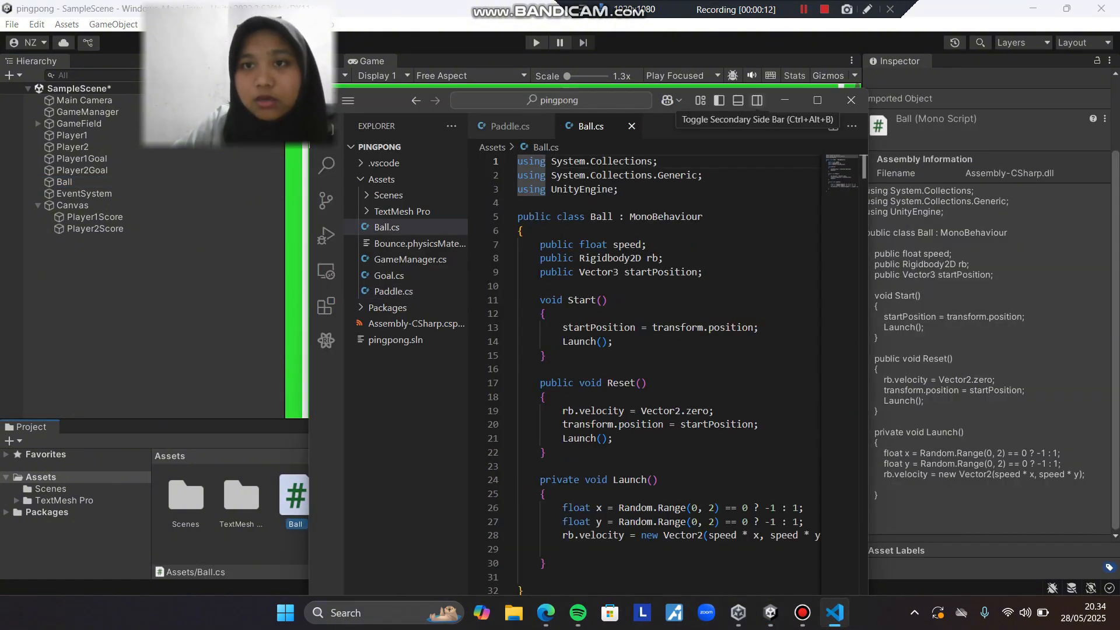
pyautogui.click(785, 100)
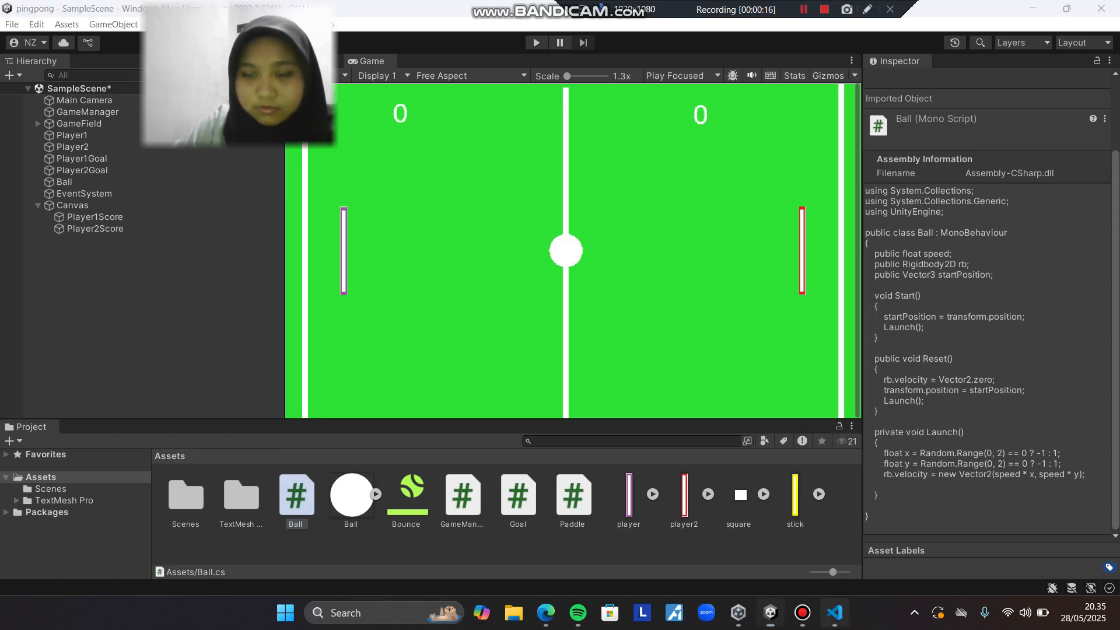
pyautogui.click(835, 613)
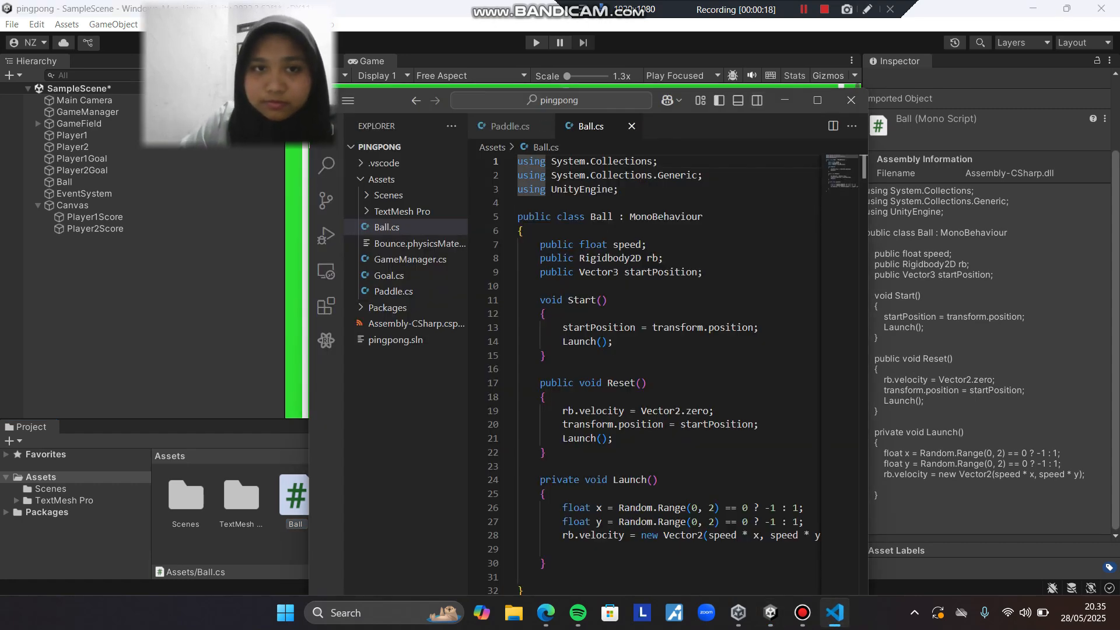
pyautogui.moveTo(458, 97); pyautogui.dragTo(578, 34)
pyautogui.scroll(-1, 817, 315)
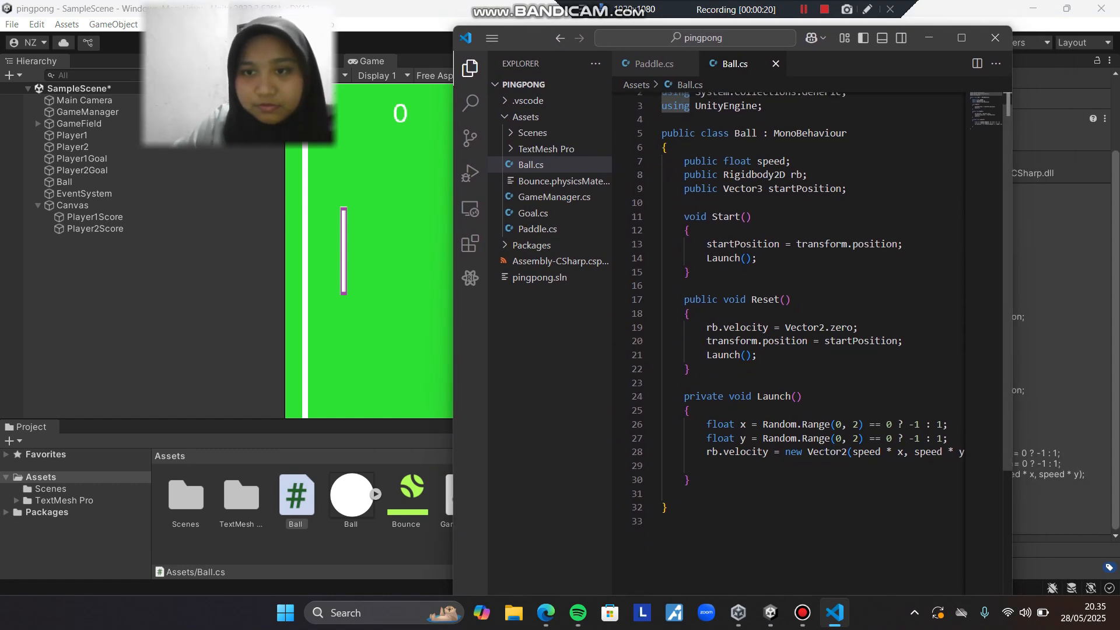
pyautogui.scroll(1, 817, 315)
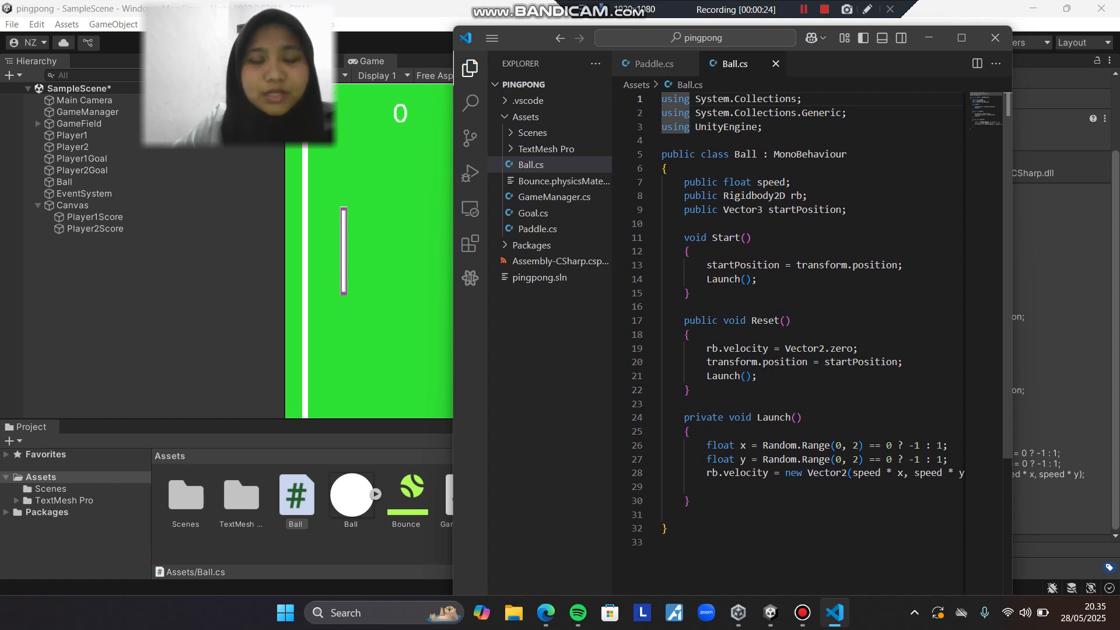
# Highlight the code from Start through Launch in Ball.cs and read the full rb.velocity line in Launch
pyautogui.moveTo(684, 238); pyautogui.dragTo(781, 472)
pyautogui.click(781, 404)
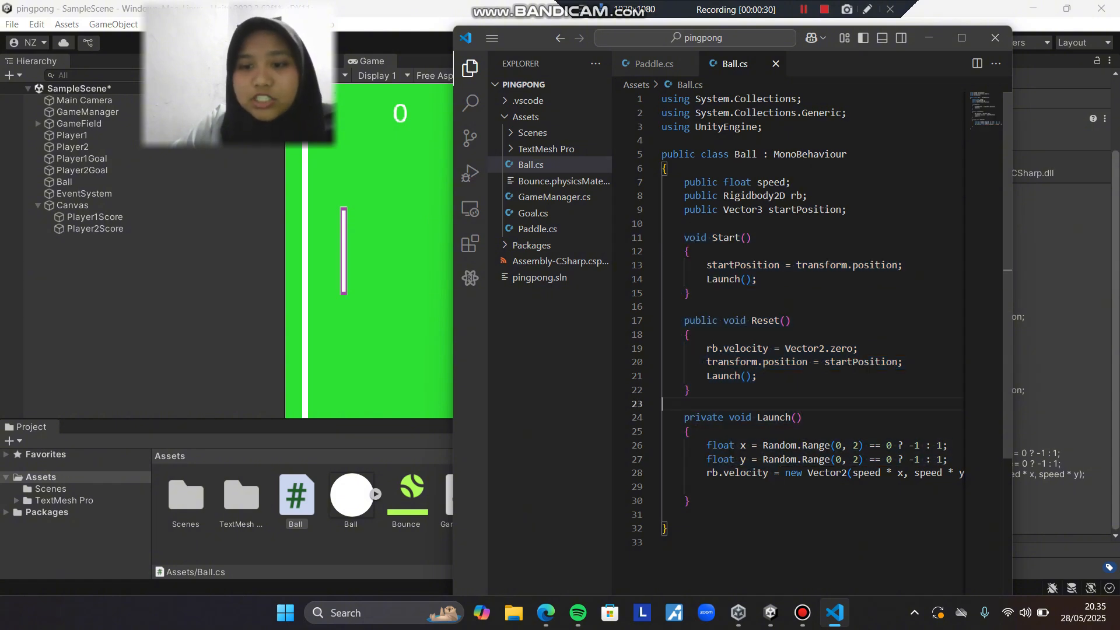
pyautogui.hscroll(1, 813, 404)
pyautogui.hscroll(-1, 814, 404)
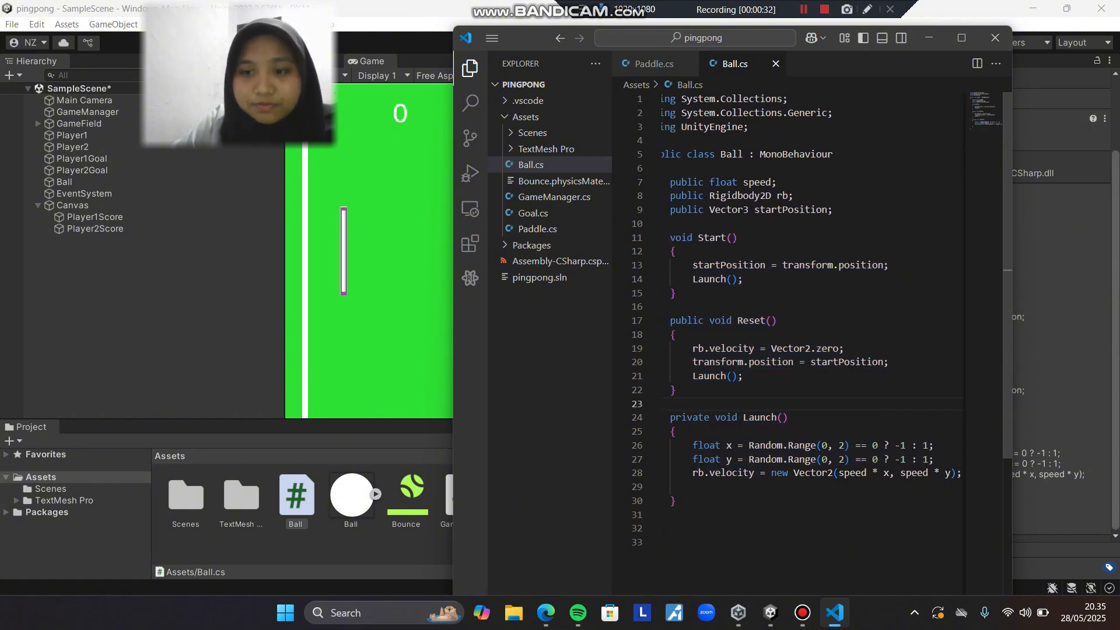
# Highlight the Reset method and the body of the Start method in Ball.cs, and return to Unity
pyautogui.moveTo(759, 376); pyautogui.dragTo(674, 320)
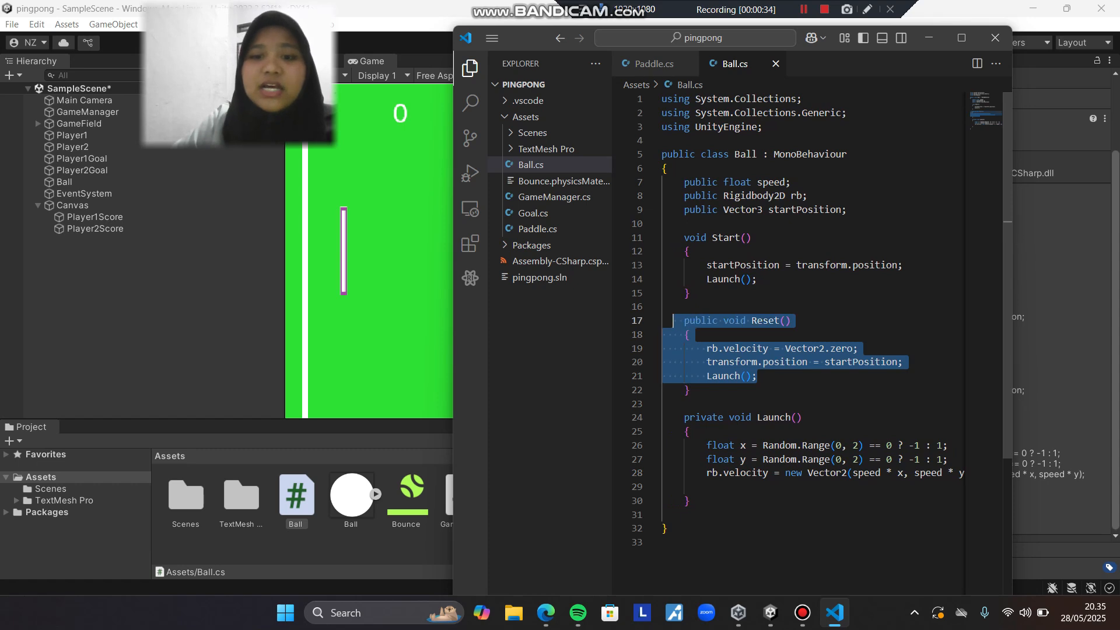
pyautogui.click(798, 349)
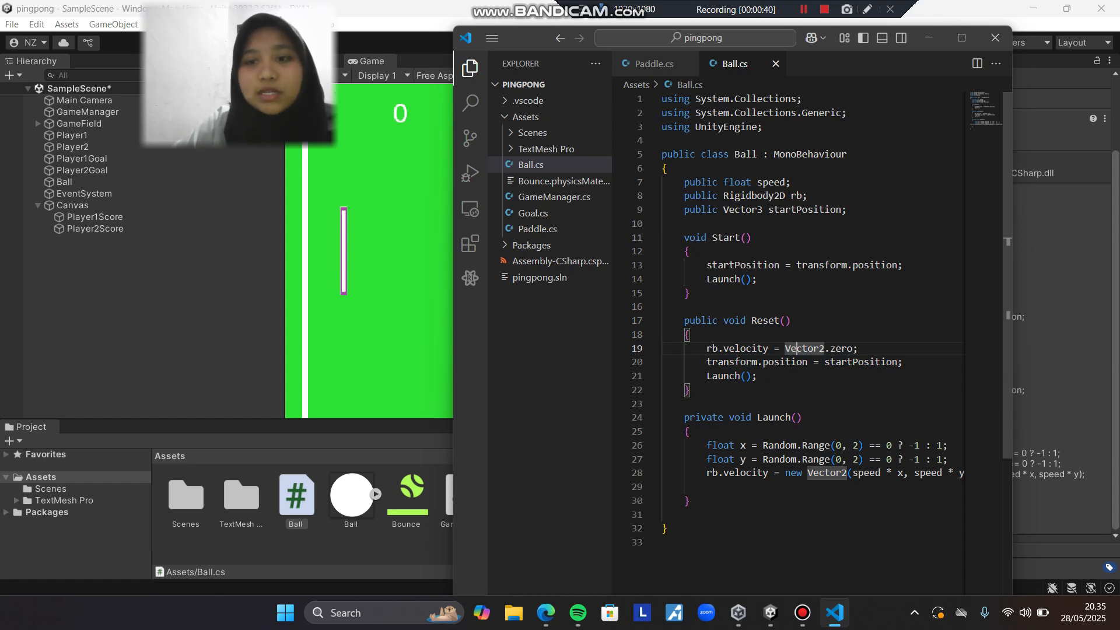
pyautogui.click(757, 279)
pyautogui.moveTo(757, 279); pyautogui.dragTo(712, 265)
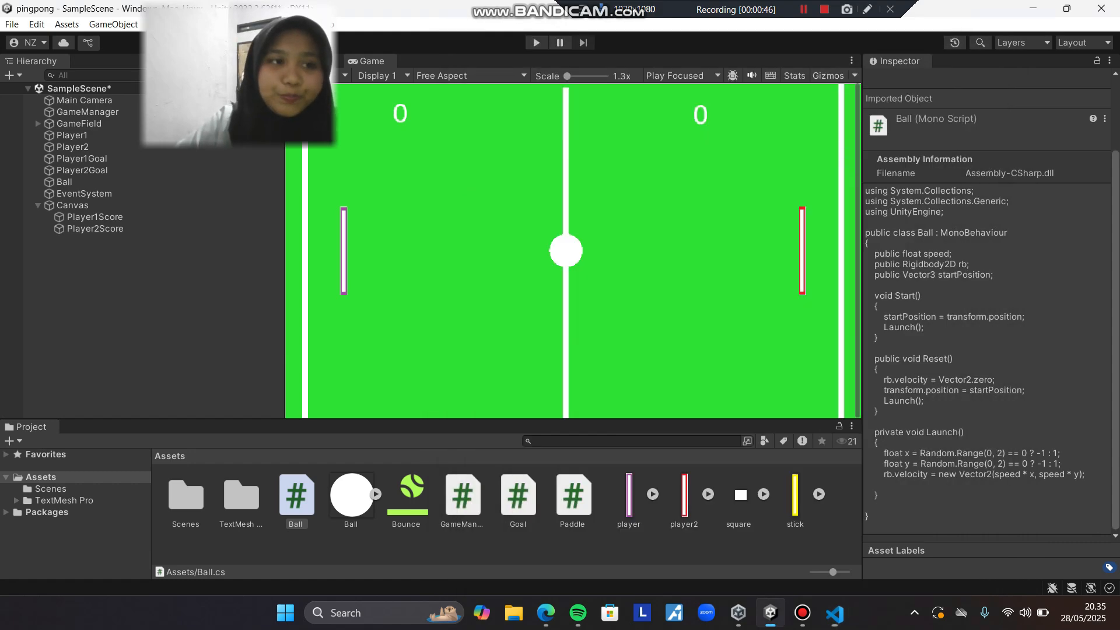
pyautogui.click(930, 38)
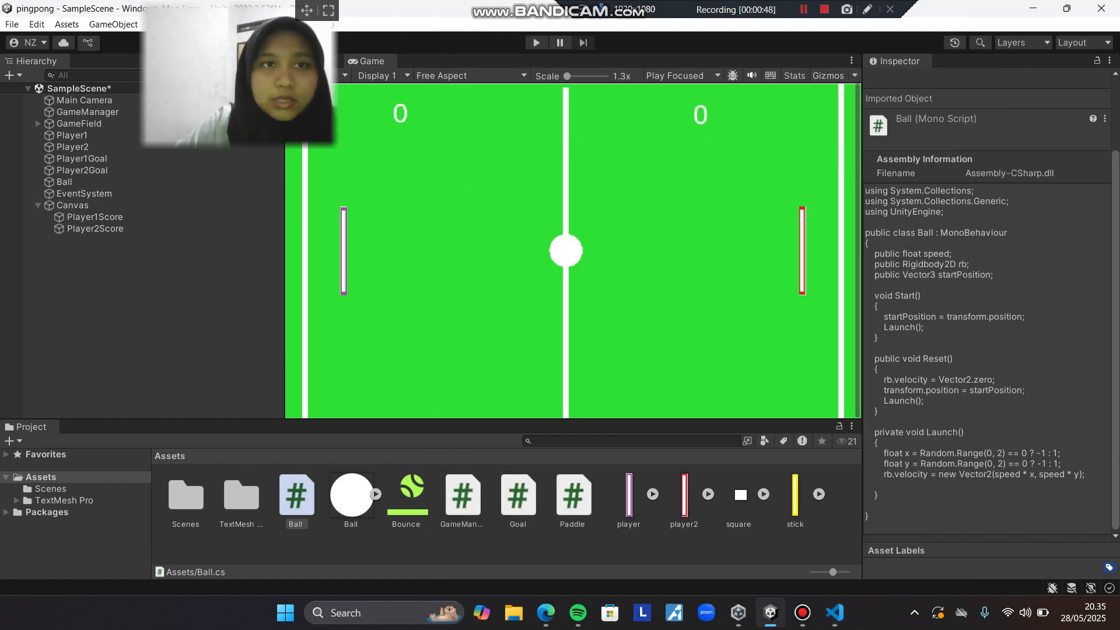
# Run the game, test moving Player1's and Player2's paddles up and down against the ball, and stop play mode
pyautogui.moveTo(307, 10); pyautogui.dragTo(179, 20)
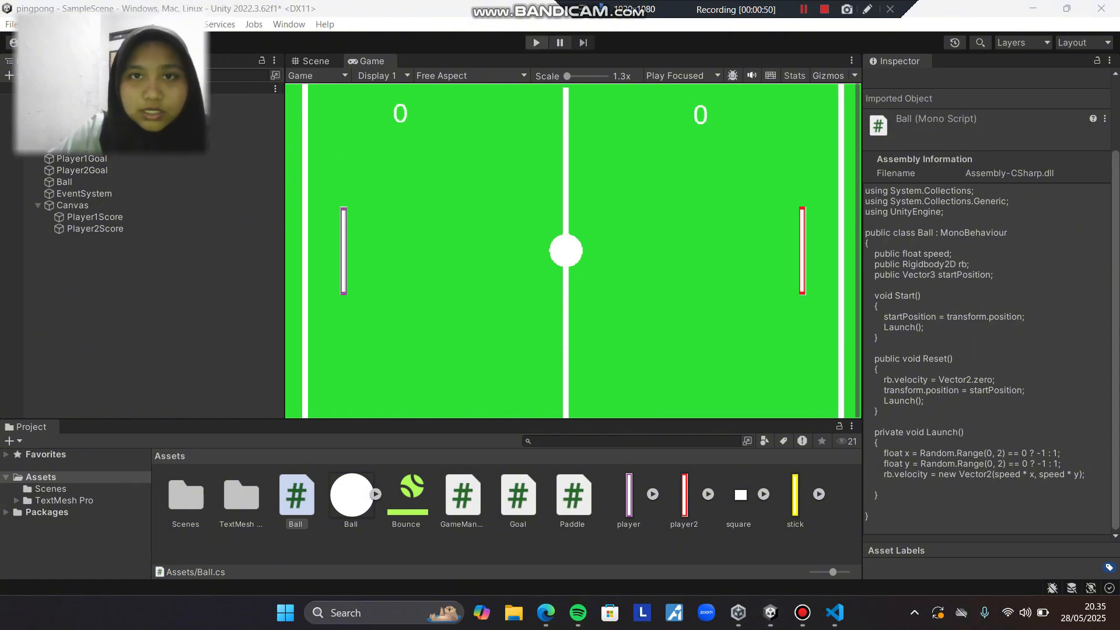
pyautogui.click(536, 43)
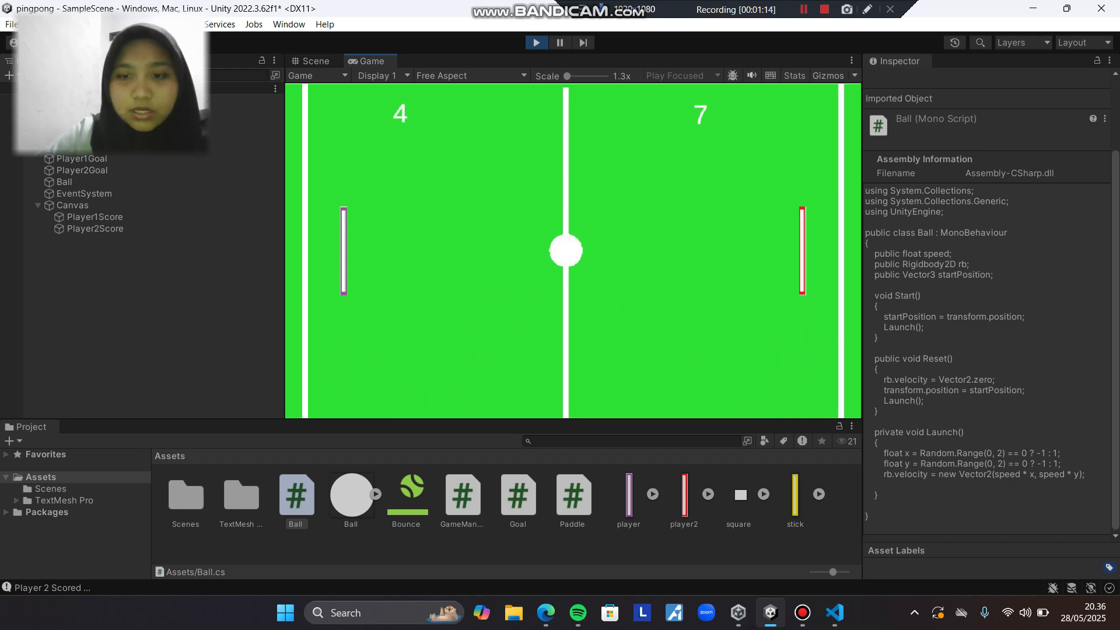
pyautogui.press('Down')
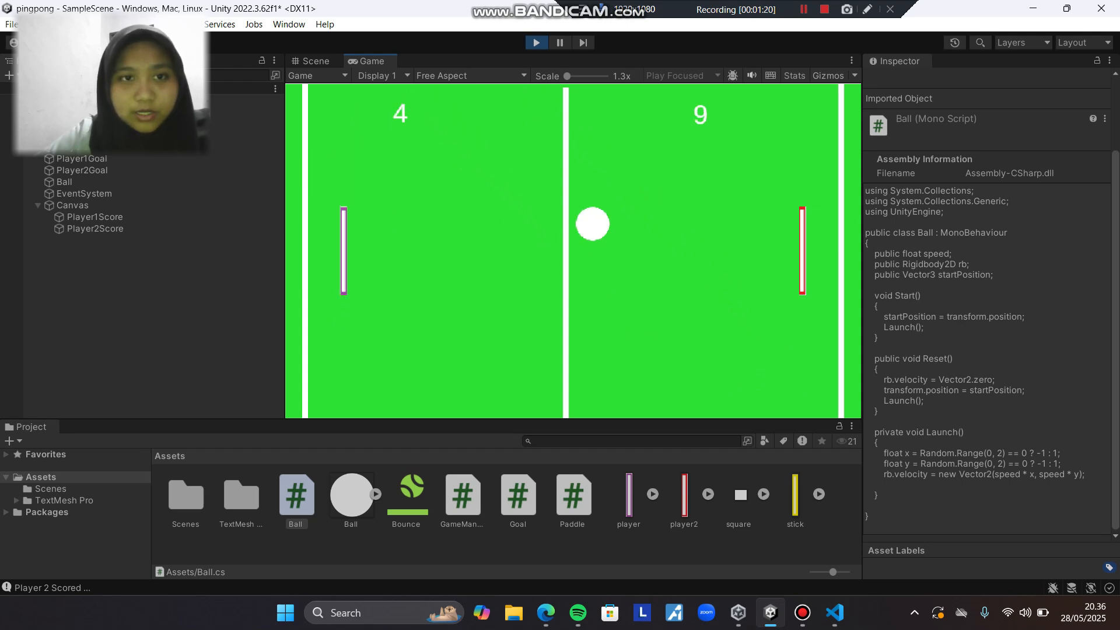
pyautogui.press('Up')
pyautogui.press('s')
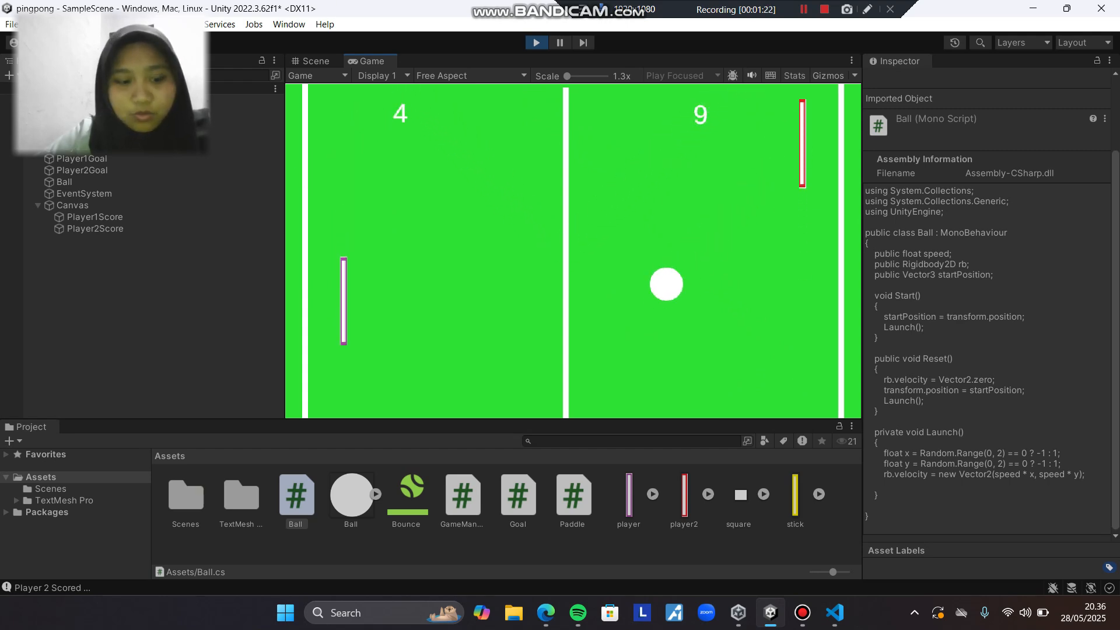
pyautogui.press('w')
pyautogui.press('w')
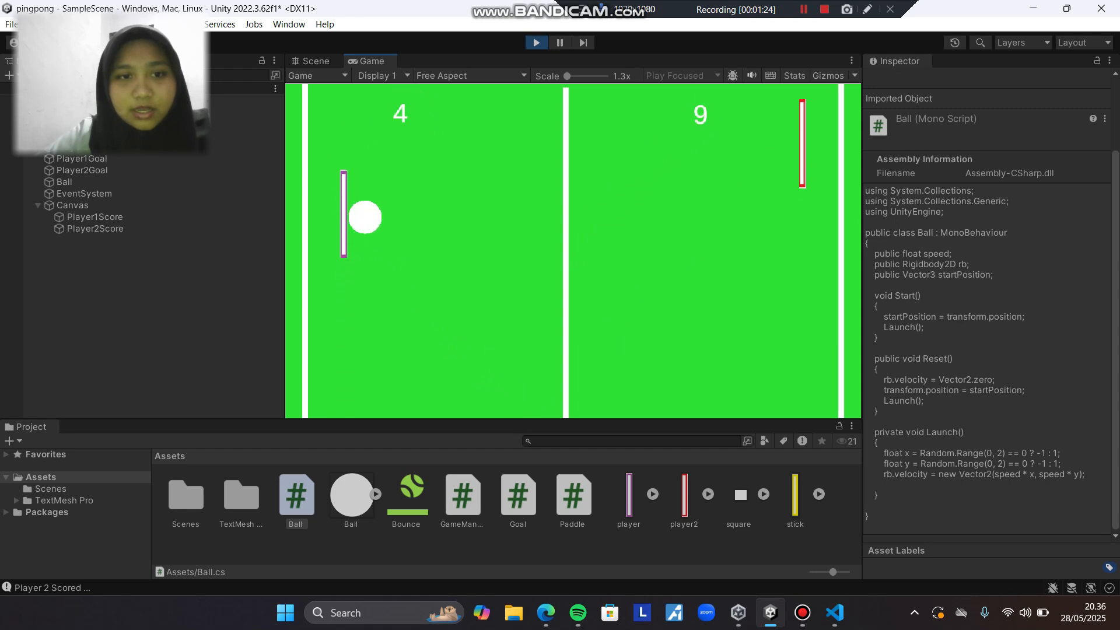
pyautogui.press('Down')
pyautogui.press('Down')
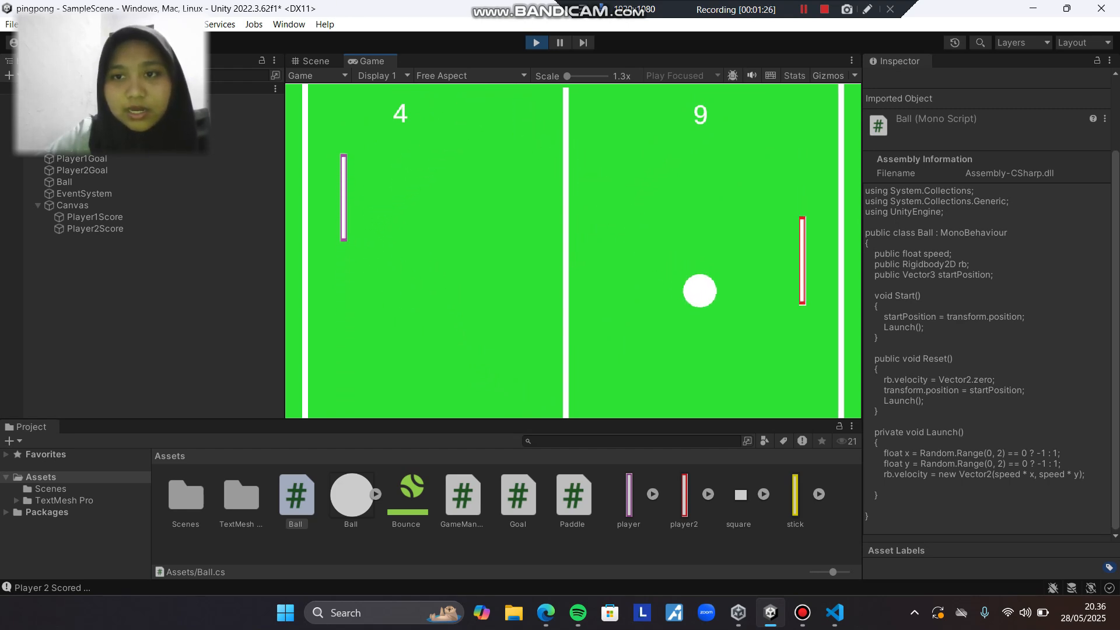
pyautogui.press('Down')
pyautogui.press('Down')
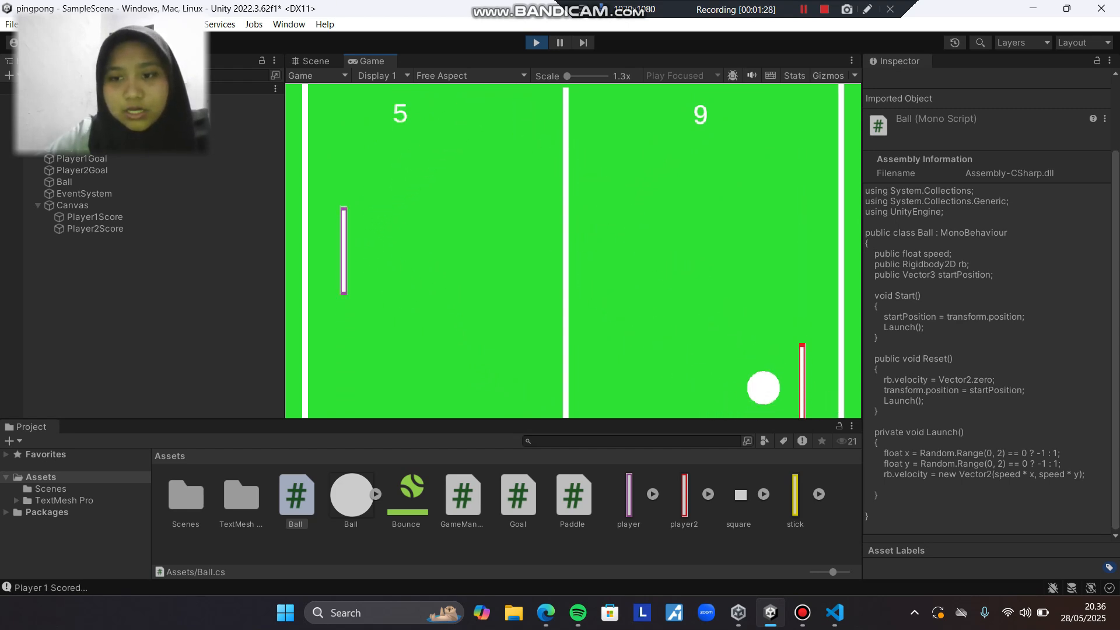
pyautogui.press('Down')
pyautogui.press('Down')
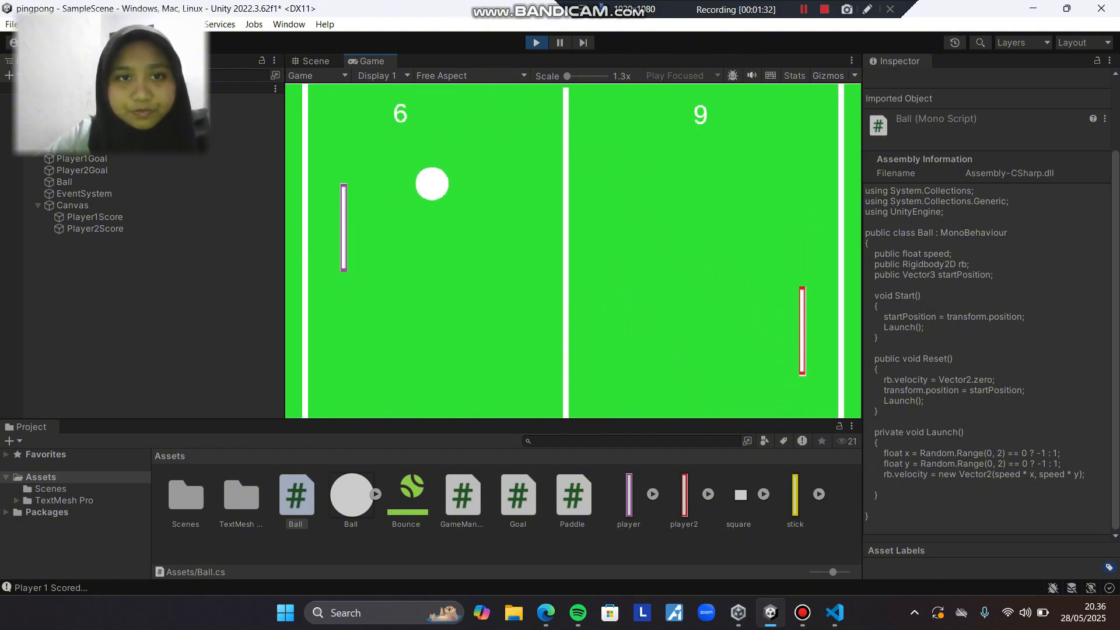
pyautogui.press('Up')
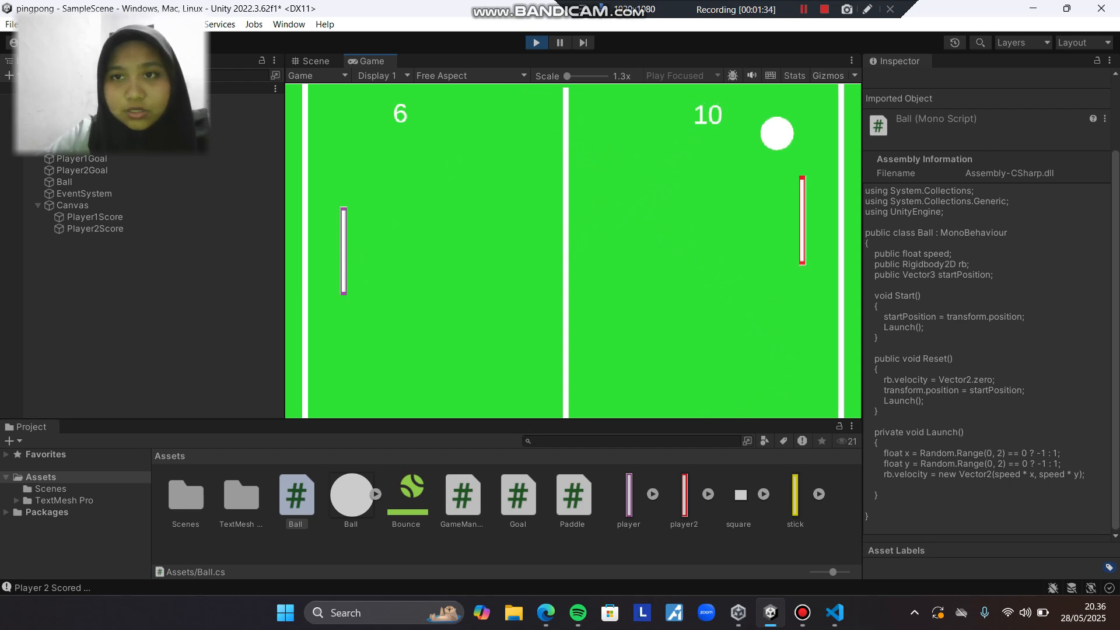
pyautogui.press('Up')
pyautogui.press('Up')
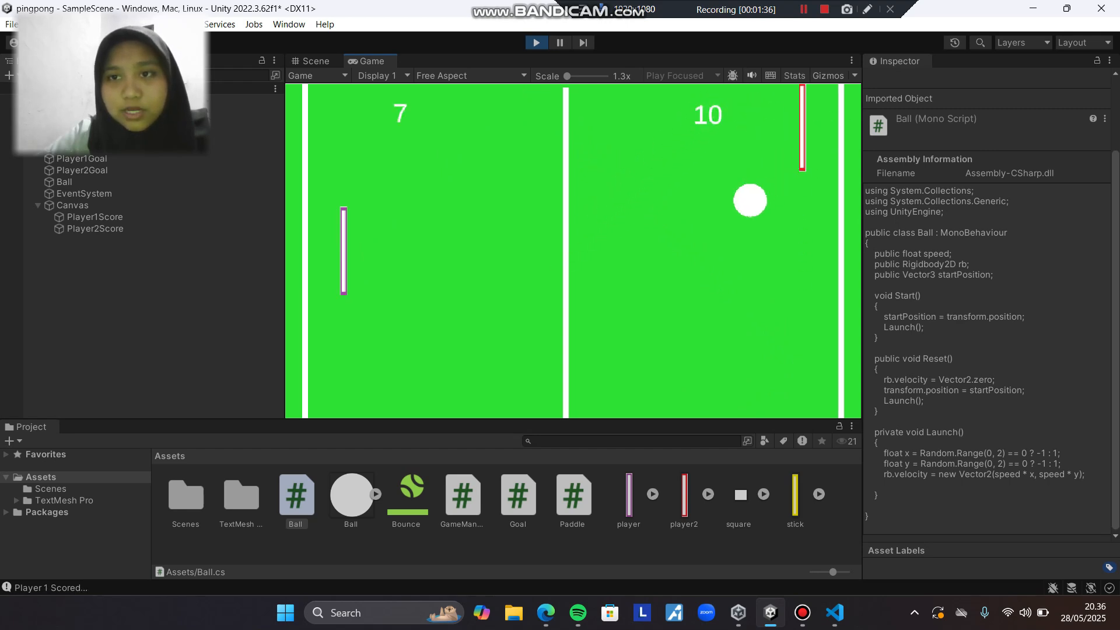
pyautogui.press('s')
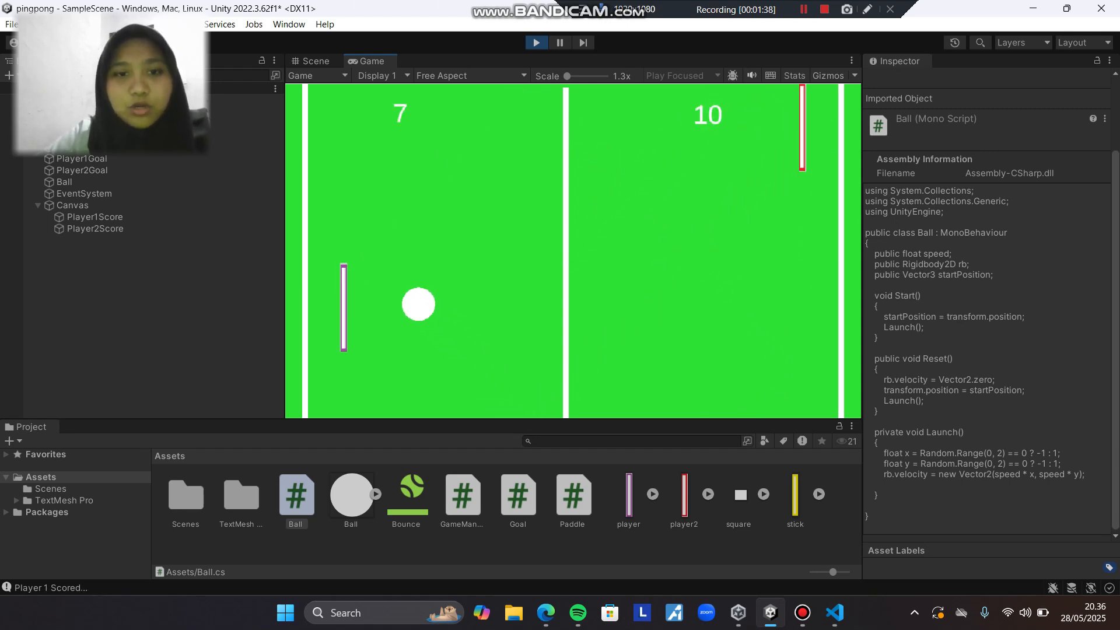
pyautogui.press('w')
pyautogui.press('Down')
pyautogui.press('Down')
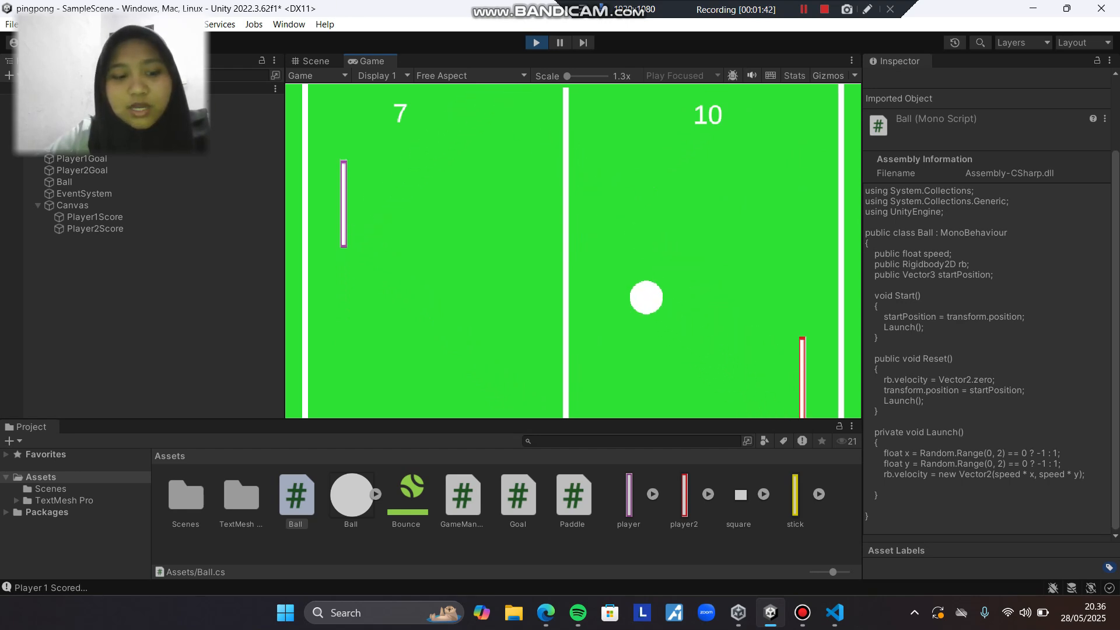
pyautogui.press('w')
pyautogui.press('s')
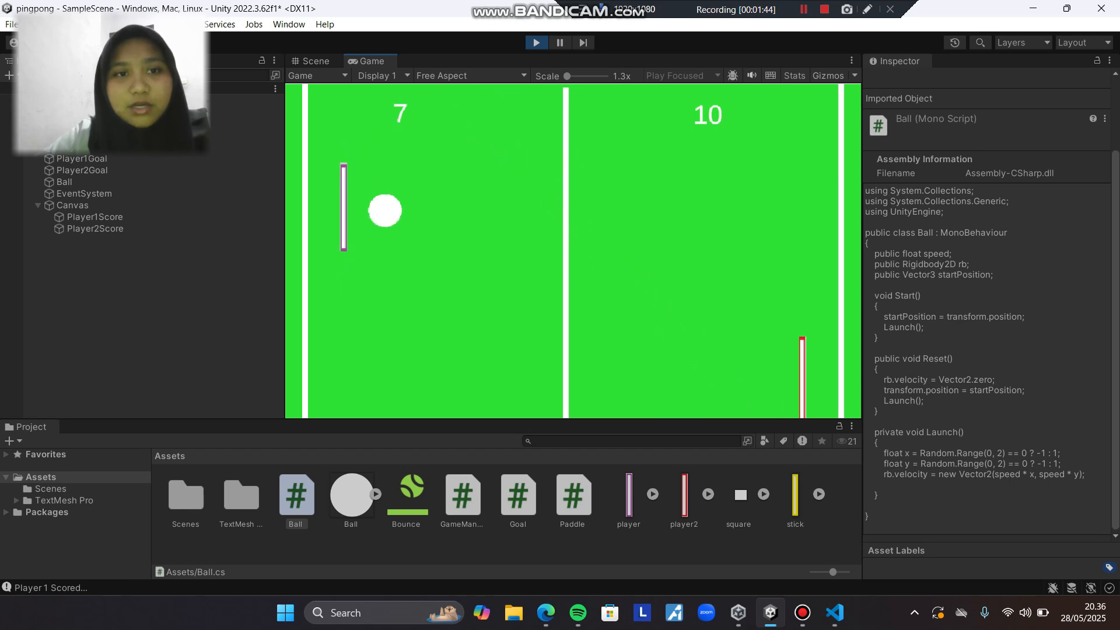
pyautogui.press('Up')
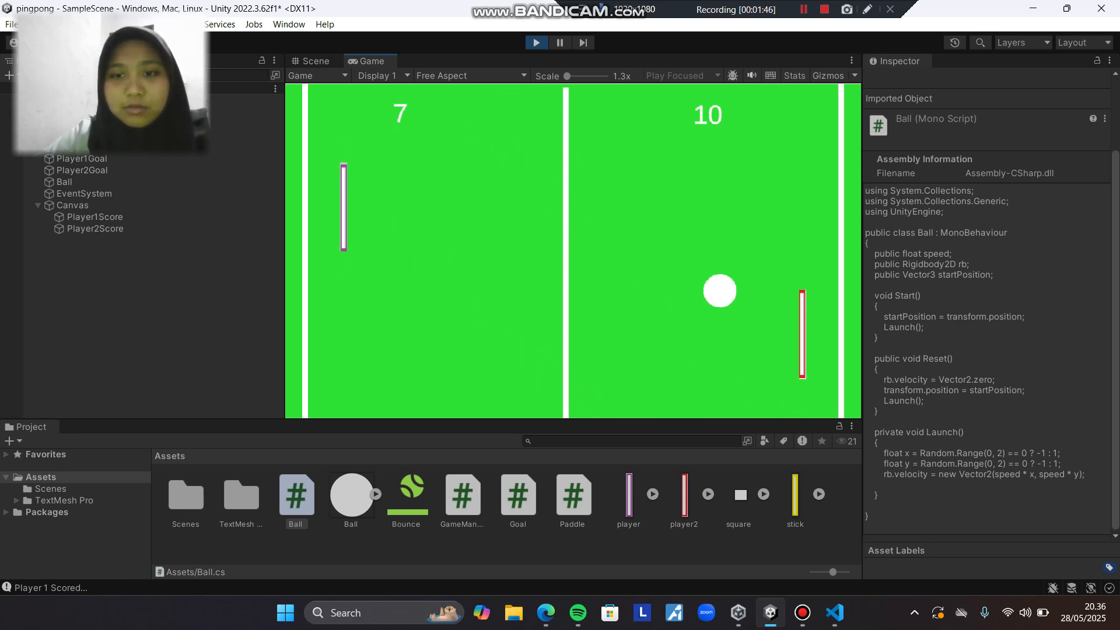
pyautogui.press('s')
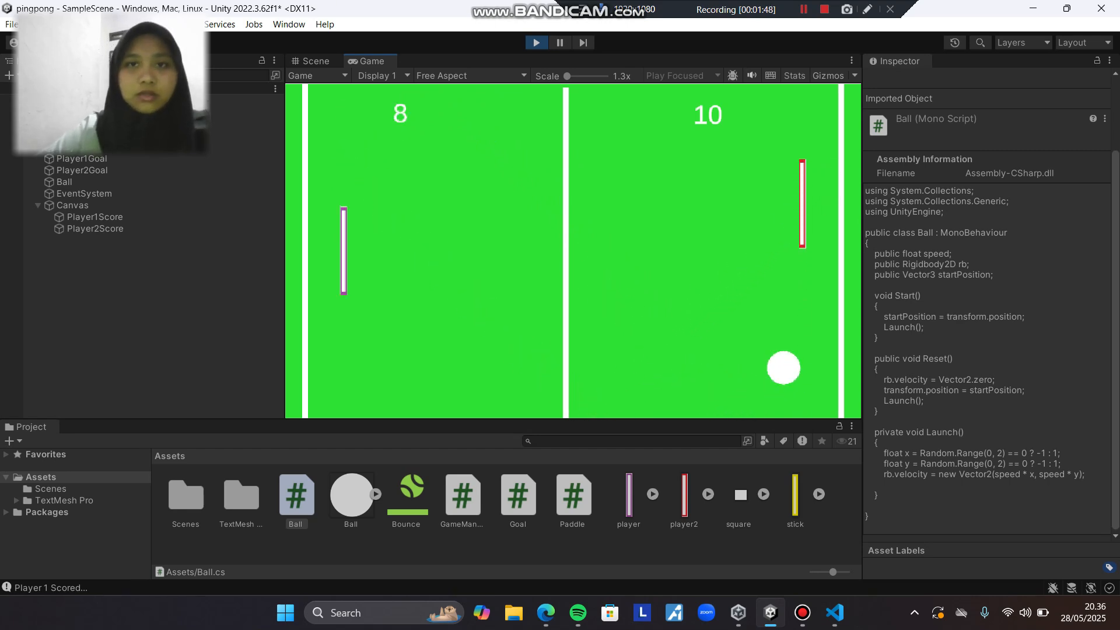
pyautogui.hotkey('ctrl', 'p')
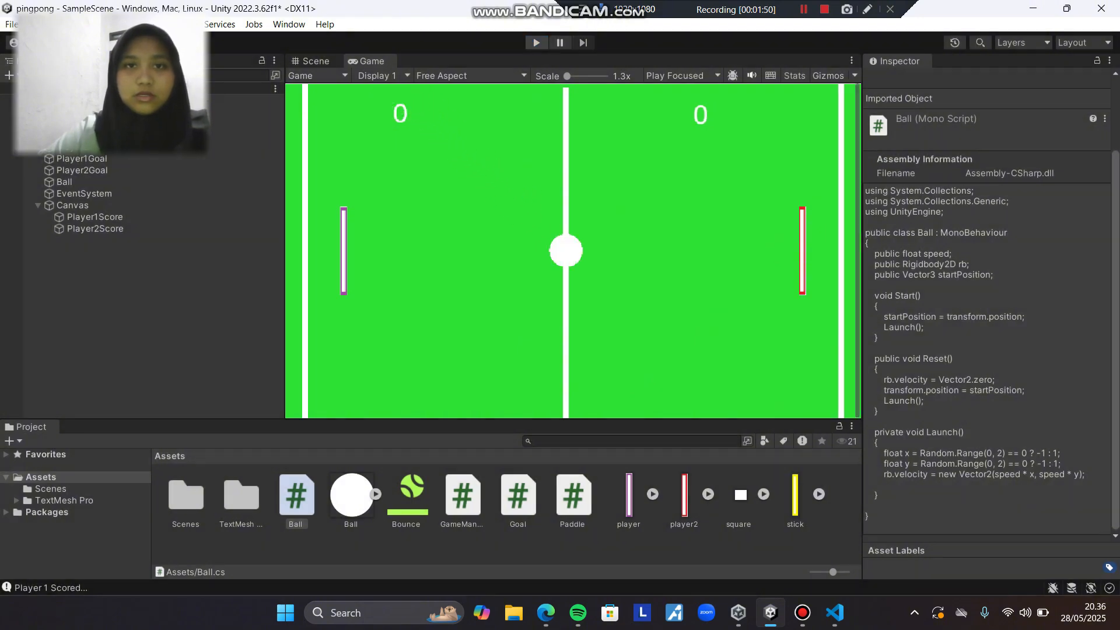